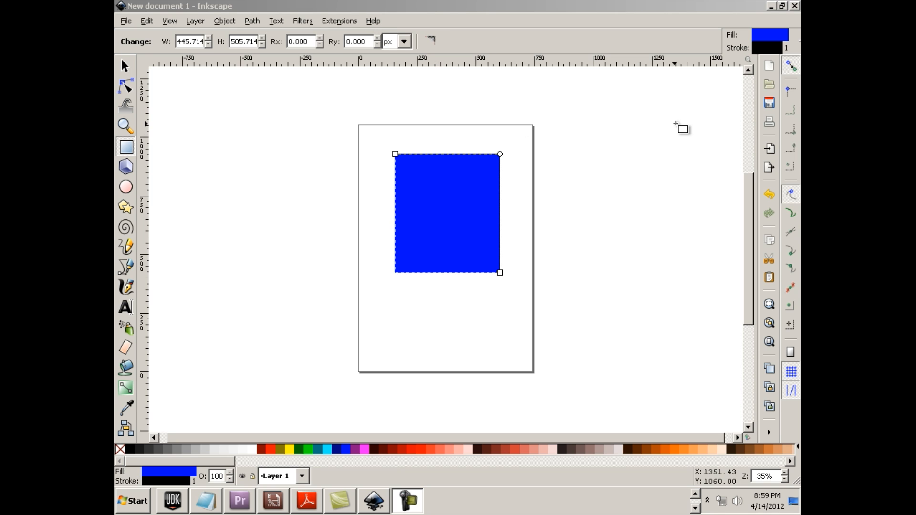
# Close the blue rectangle drawing in Inkscape without saving the changes
pyautogui.click(795, 6)
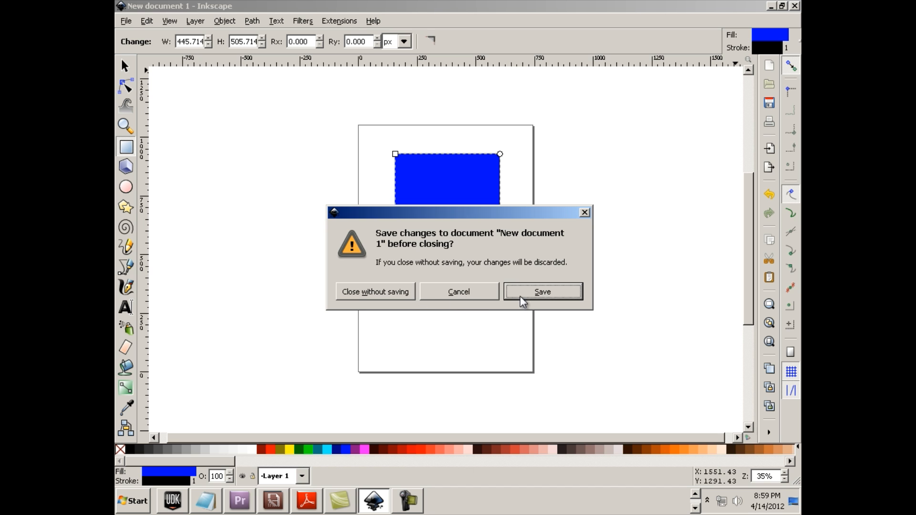
pyautogui.click(364, 291)
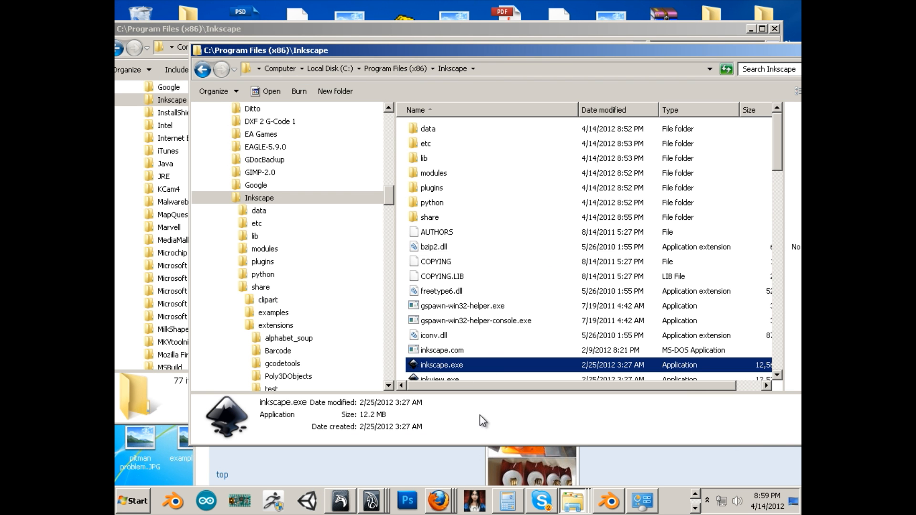
pyautogui.rightClick(438, 501)
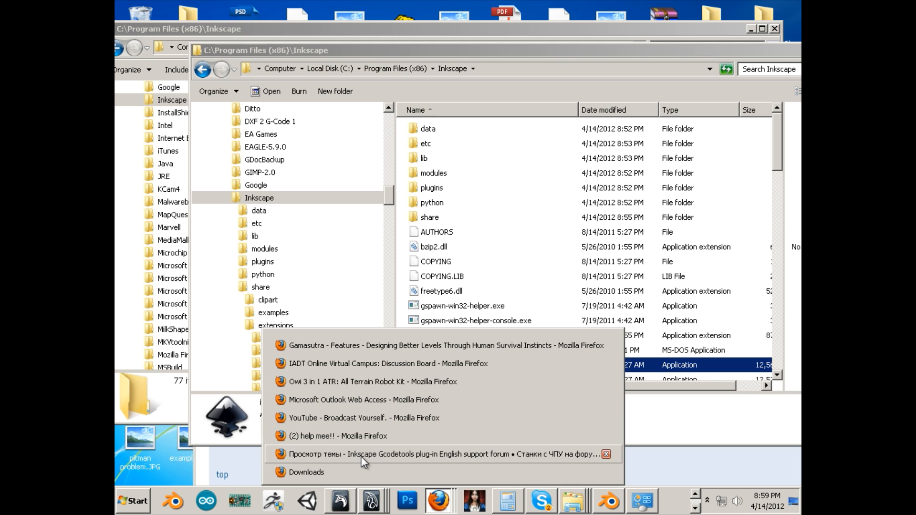
pyautogui.click(360, 456)
pyautogui.moveTo(379, 360); pyautogui.dragTo(307, 65)
pyautogui.click(311, 98)
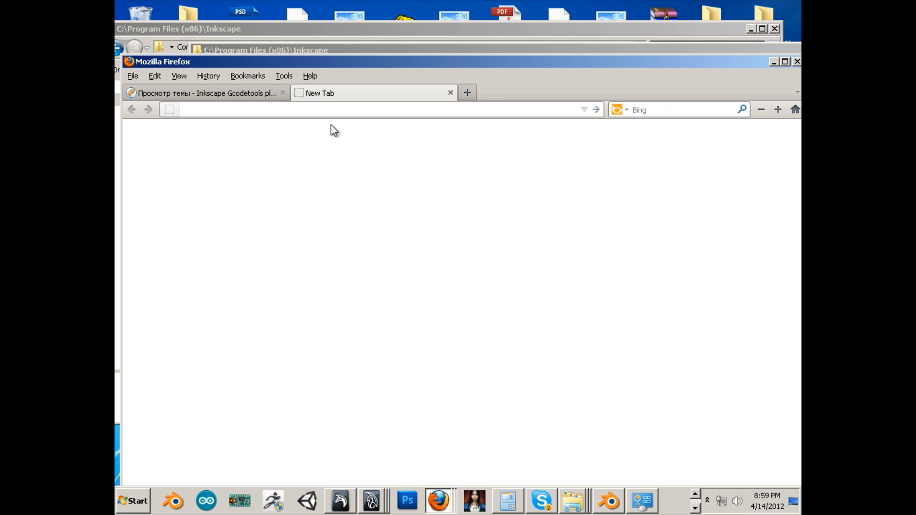
pyautogui.write('www')
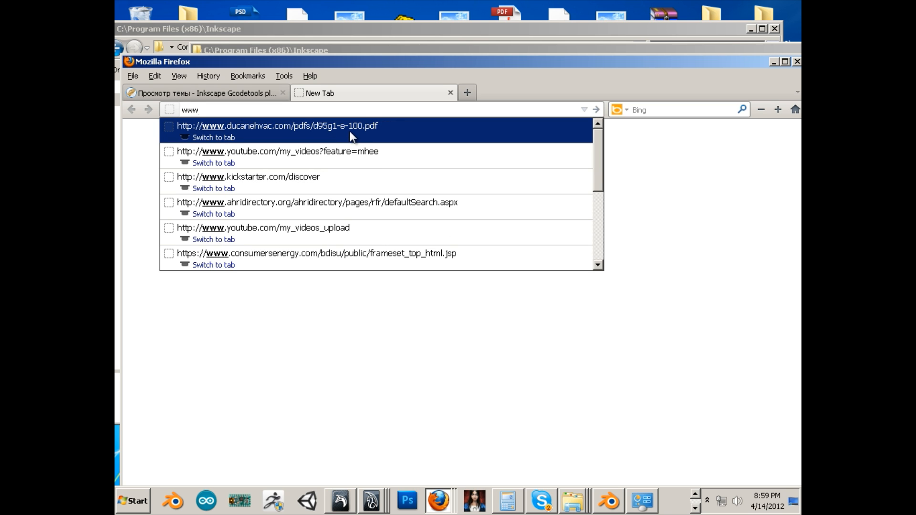
pyautogui.write('.go')
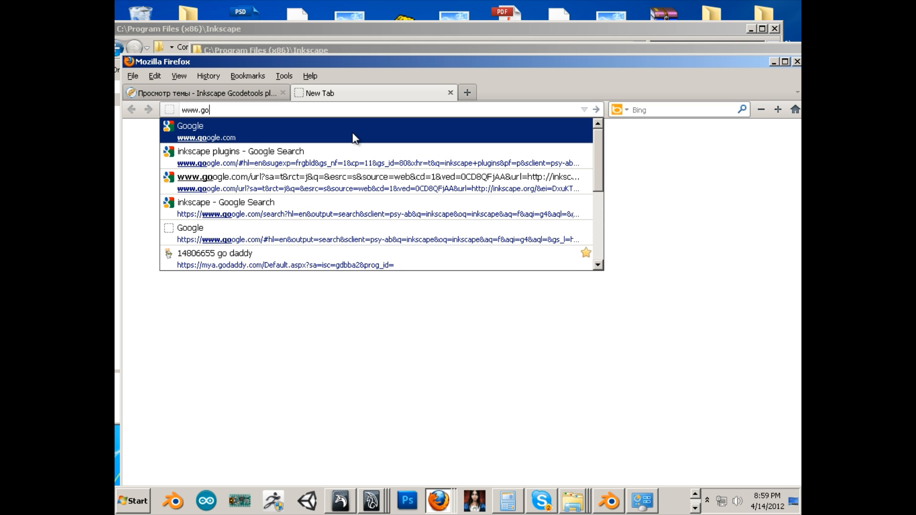
pyautogui.click(356, 138)
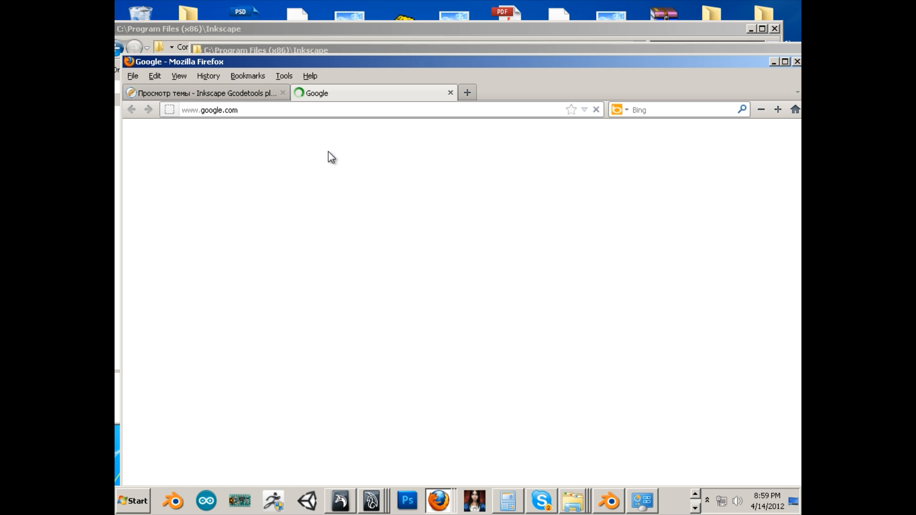
# Search Google for "inkscape" and open the Download page of the official inkscape.org site
pyautogui.write('inkscape')
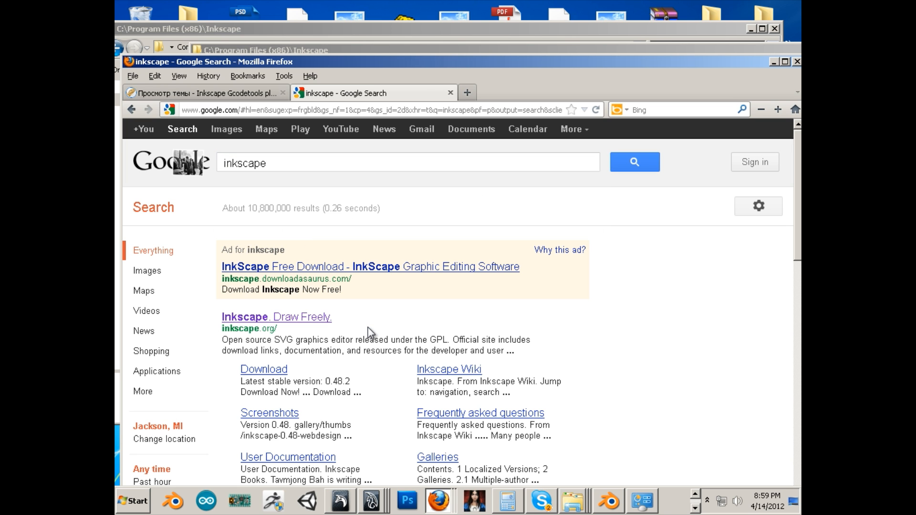
pyautogui.click(339, 325)
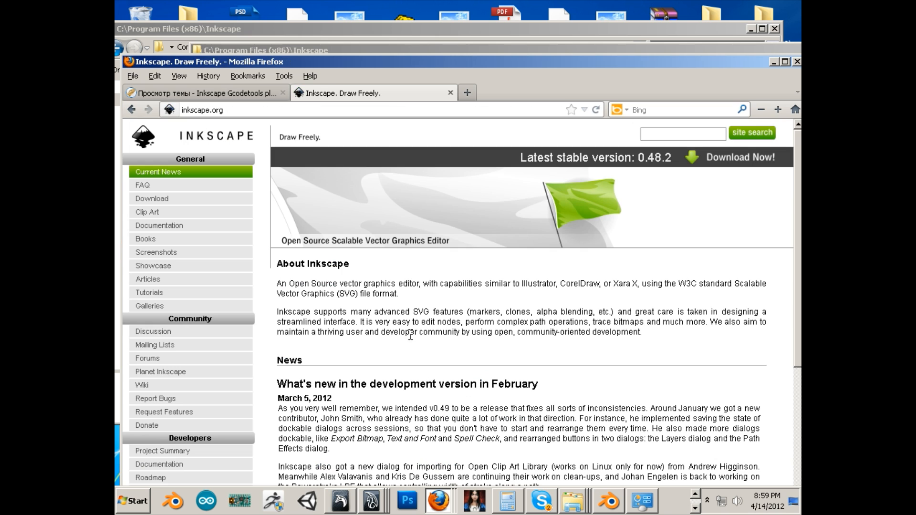
pyautogui.click(158, 199)
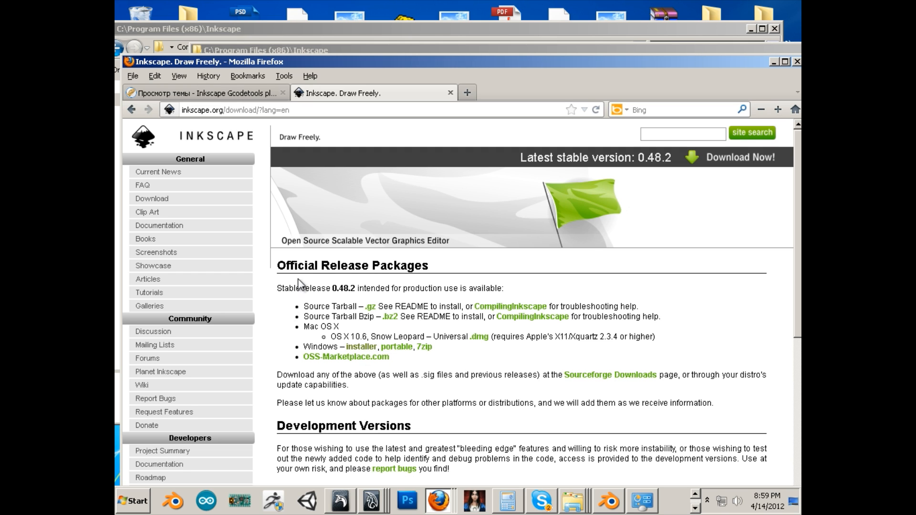
# Return from the Gcodetools forum page to the earlier Google results for "inkscape plugins"
pyautogui.click(215, 93)
pyautogui.scroll(5, 329, 229)
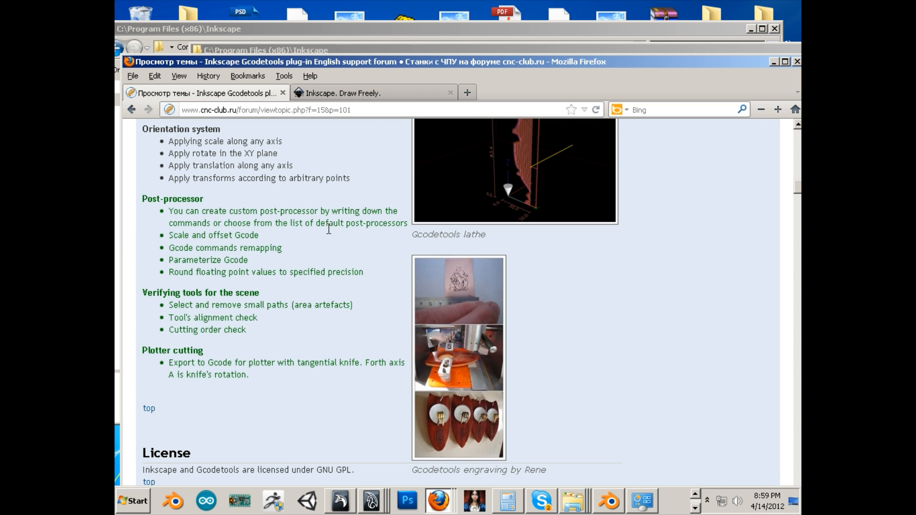
pyautogui.click(131, 110)
pyautogui.scroll(-6, 319, 217)
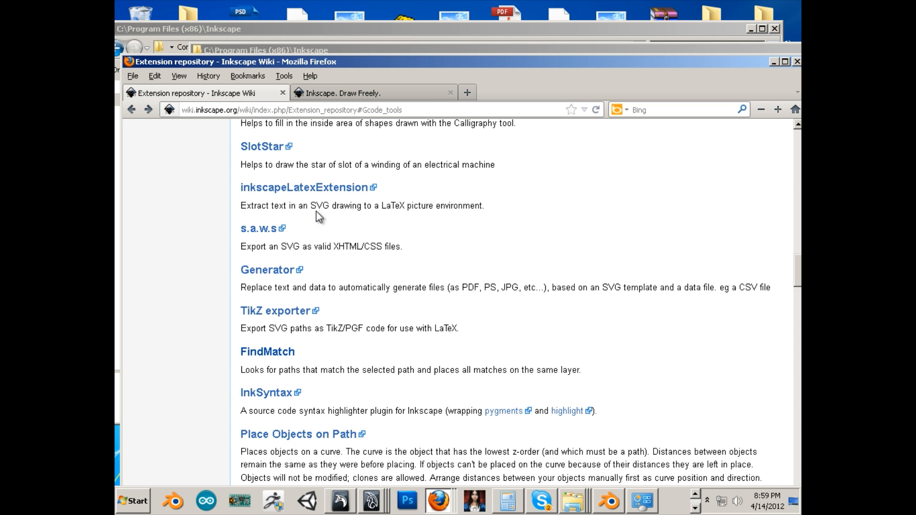
pyautogui.click(132, 110)
pyautogui.click(131, 109)
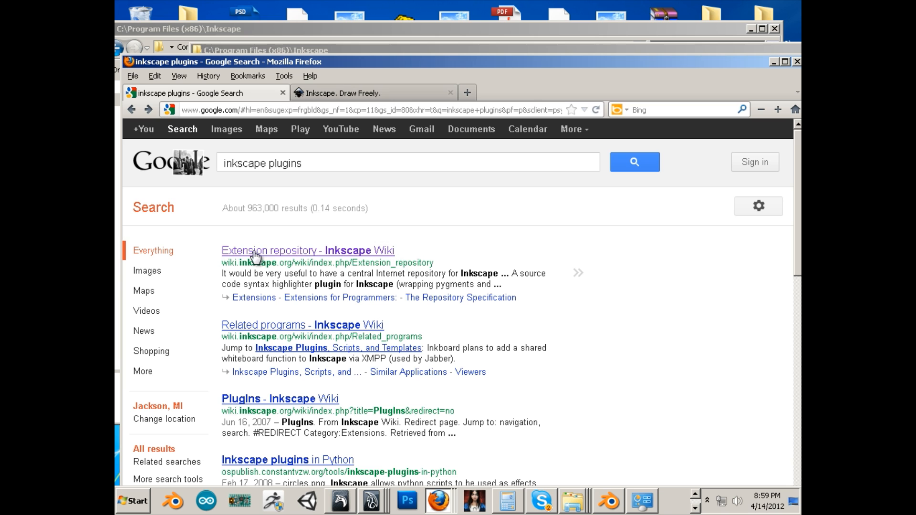
# Open the Inkscape Wiki's Extension repository, find the Gcode tools entry and follow its link to the cnc-club.ru forum
pyautogui.click(302, 251)
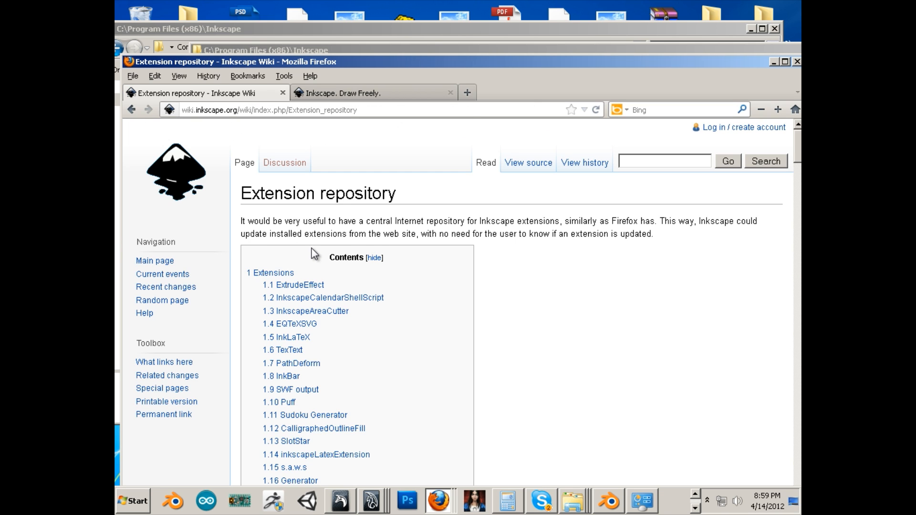
pyautogui.scroll(-5, 307, 260)
pyautogui.scroll(-5, 331, 315)
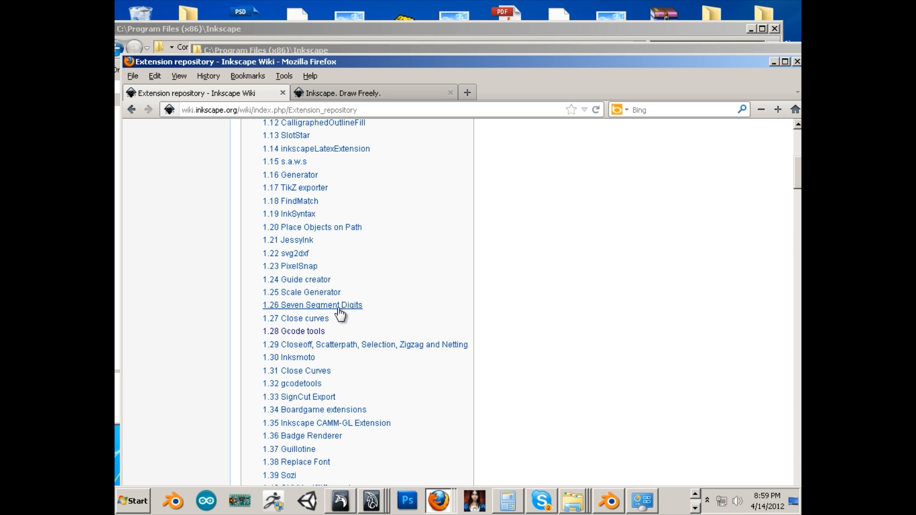
pyautogui.click(302, 331)
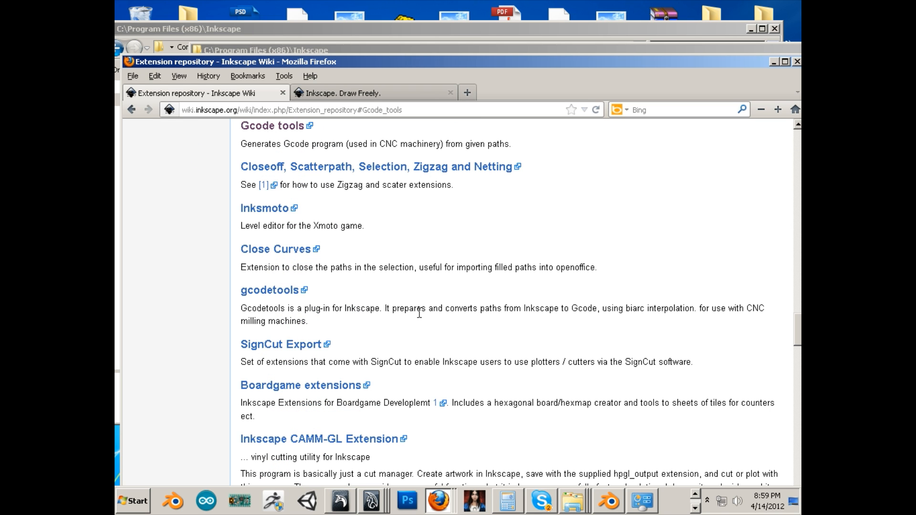
pyautogui.click(271, 128)
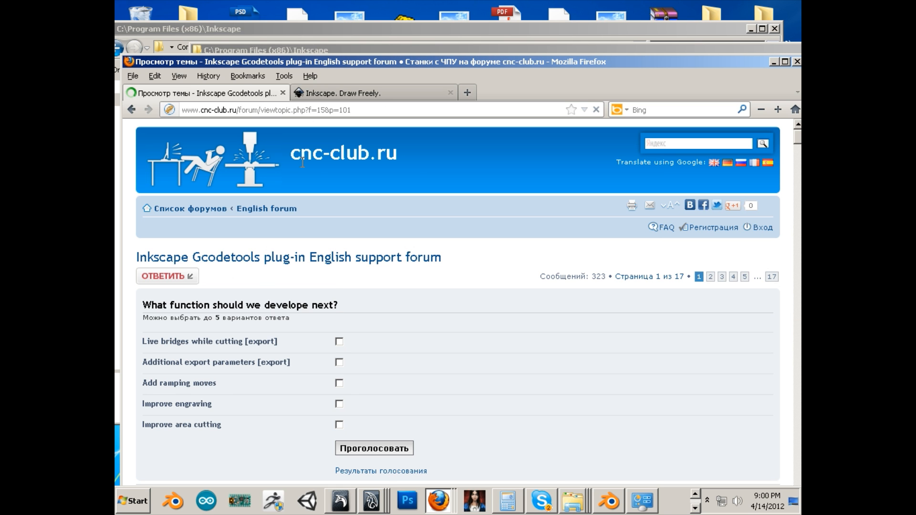
# Find gcodetools.tar.gz for Gcodetools 1.7 on the forum page, request its download and cancel the file prompt
pyautogui.scroll(-20, 306, 167)
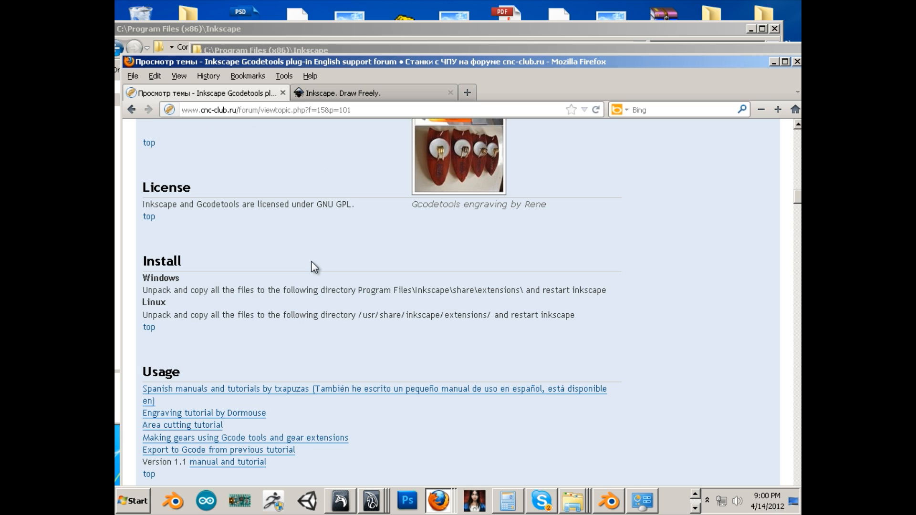
pyautogui.scroll(-10, 314, 267)
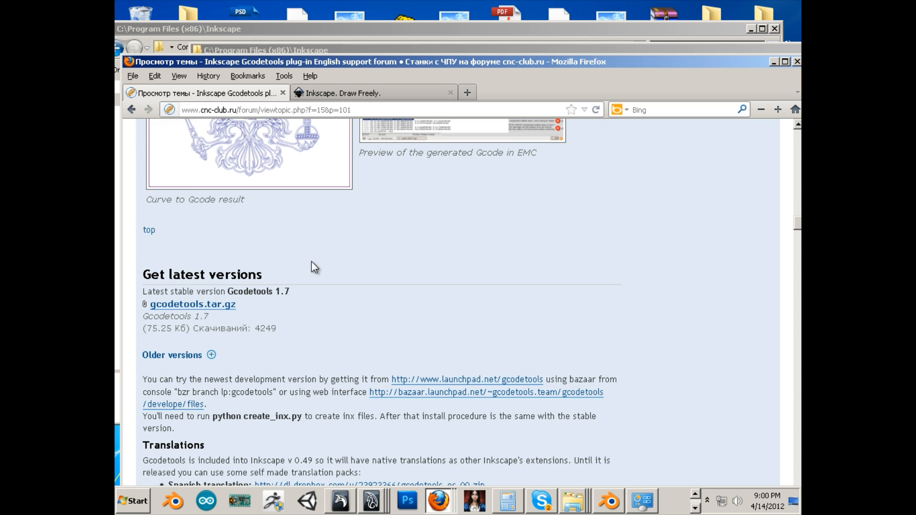
pyautogui.click(222, 308)
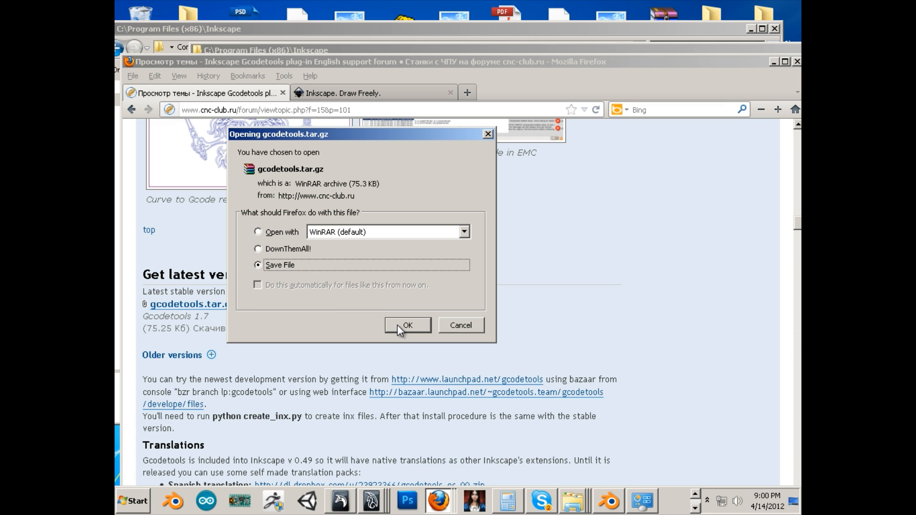
pyautogui.click(468, 328)
# Open the folder containing gcodetools.tar.gz from Firefox's list of downloads
pyautogui.click(283, 76)
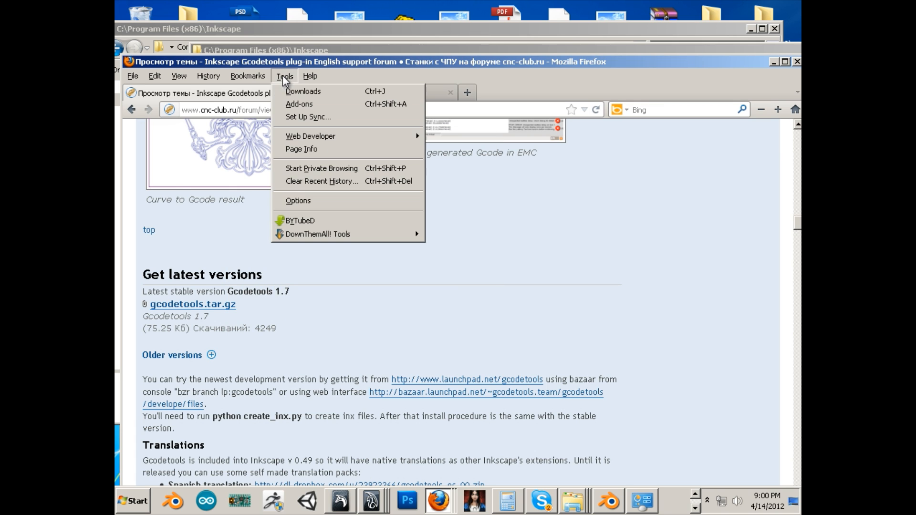
pyautogui.click(290, 90)
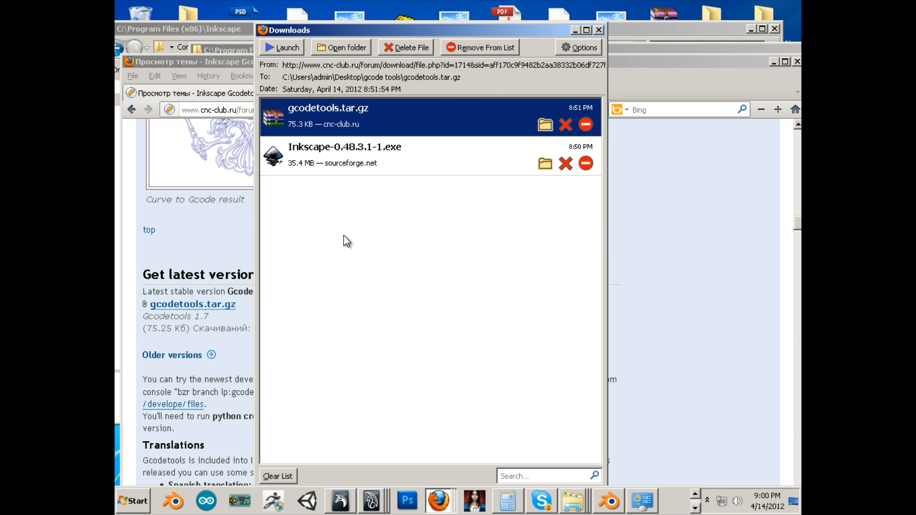
pyautogui.click(545, 125)
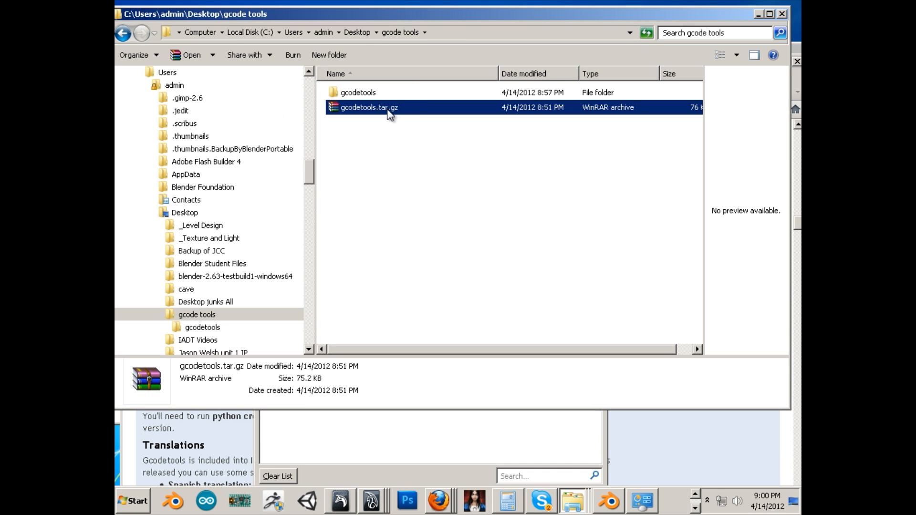
# Review the extraction options for gcodetools.tar.gz and examine the files inside the gcodetools folder
pyautogui.rightClick(389, 113)
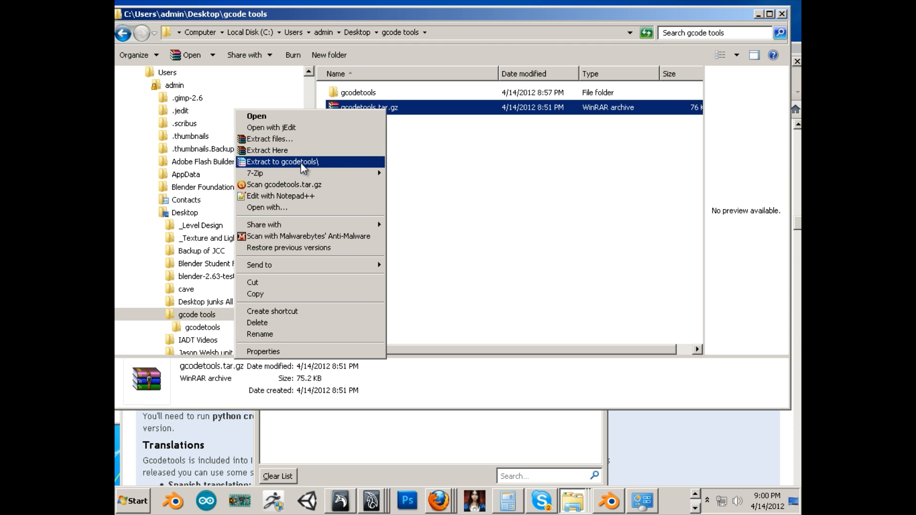
pyautogui.click(402, 147)
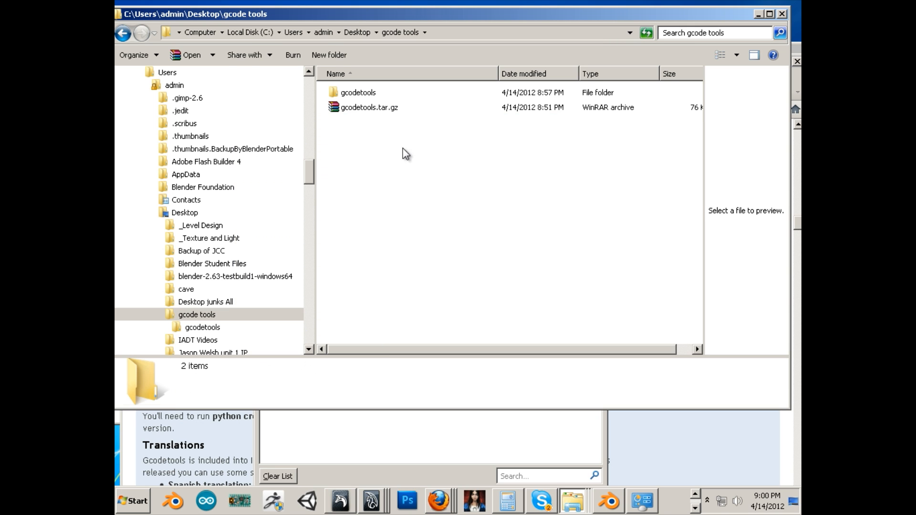
pyautogui.doubleClick(361, 94)
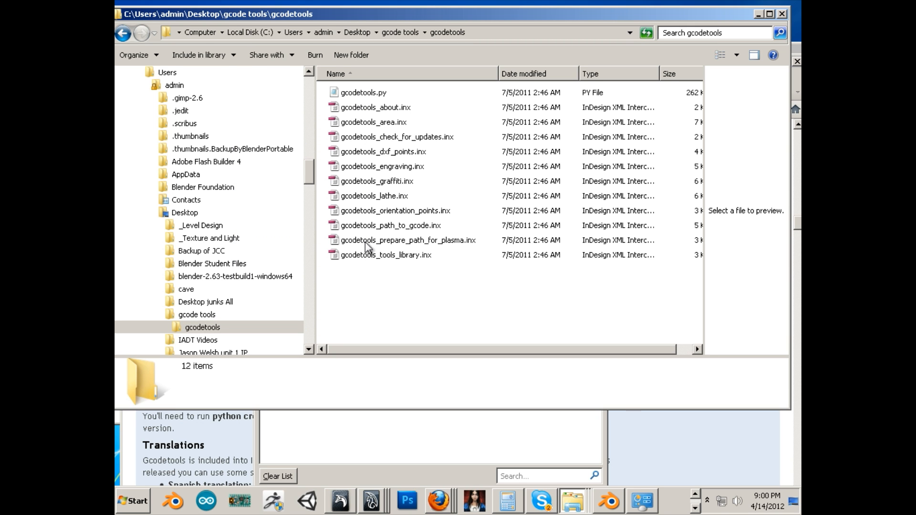
pyautogui.click(126, 37)
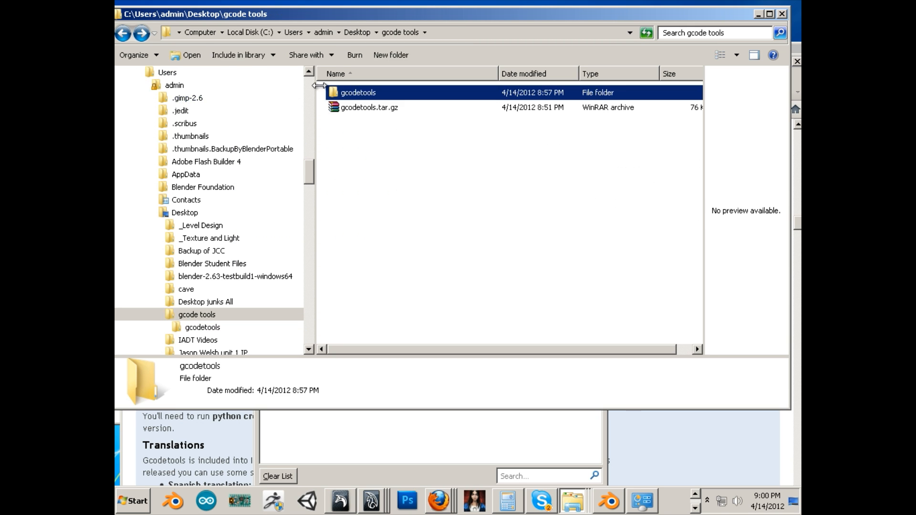
# Copy the extracted gcodetools folder
pyautogui.rightClick(358, 92)
pyautogui.click(329, 309)
# Browse from Computer to C:\Program Files (x86)\Inkscape\share\extensions in a new Explorer window
pyautogui.click(120, 508)
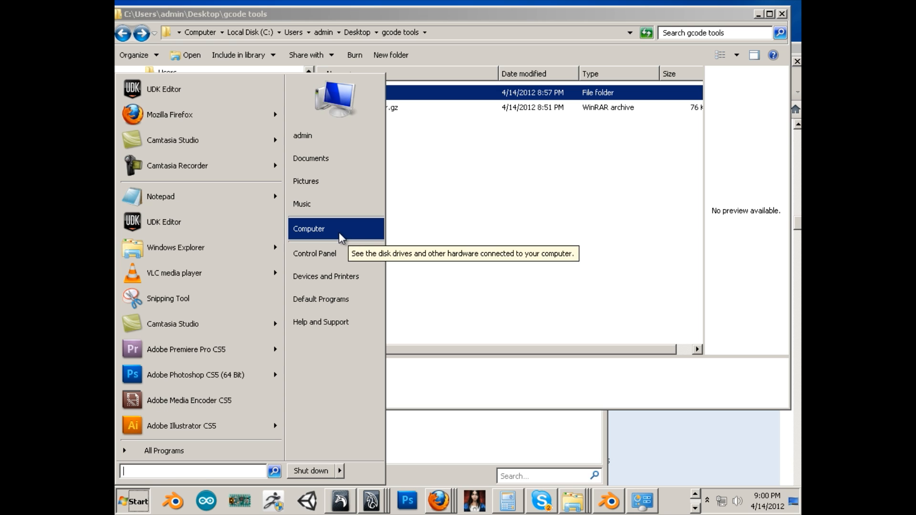
pyautogui.click(452, 327)
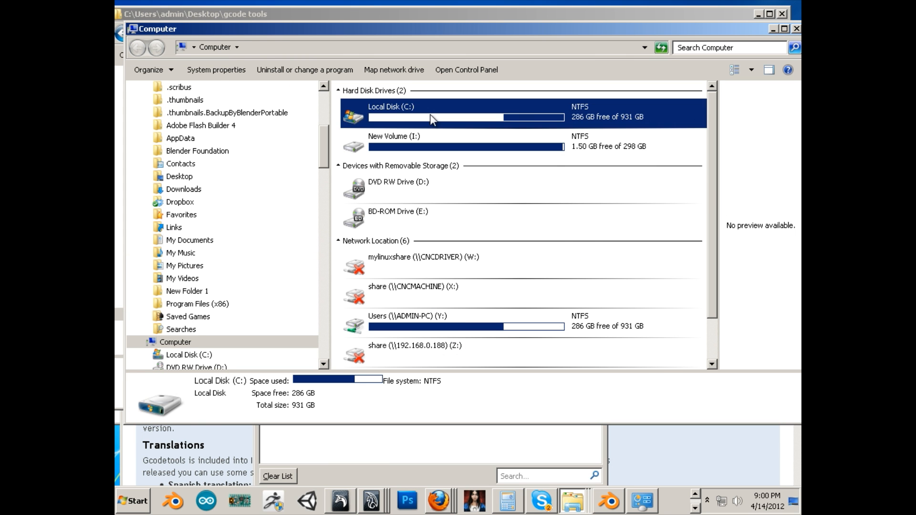
pyautogui.doubleClick(430, 114)
pyautogui.scroll(-4, 417, 294)
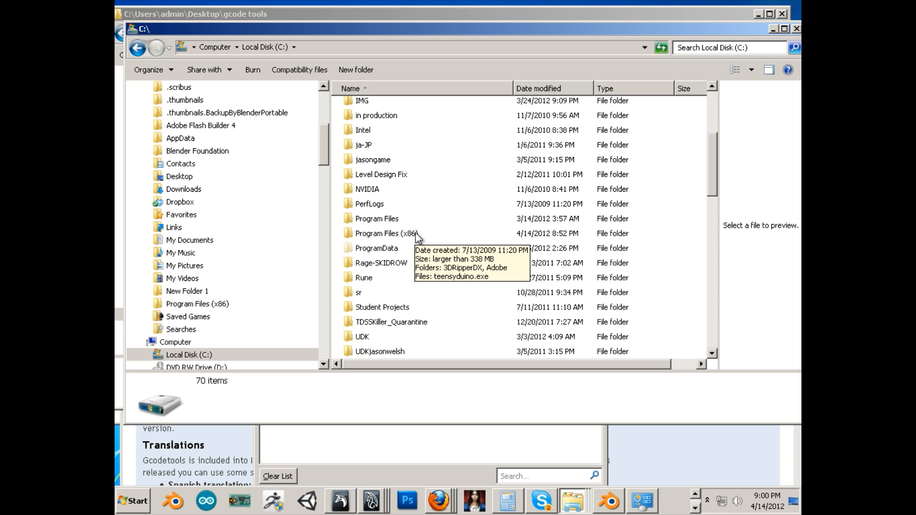
pyautogui.doubleClick(384, 234)
pyautogui.click(450, 185)
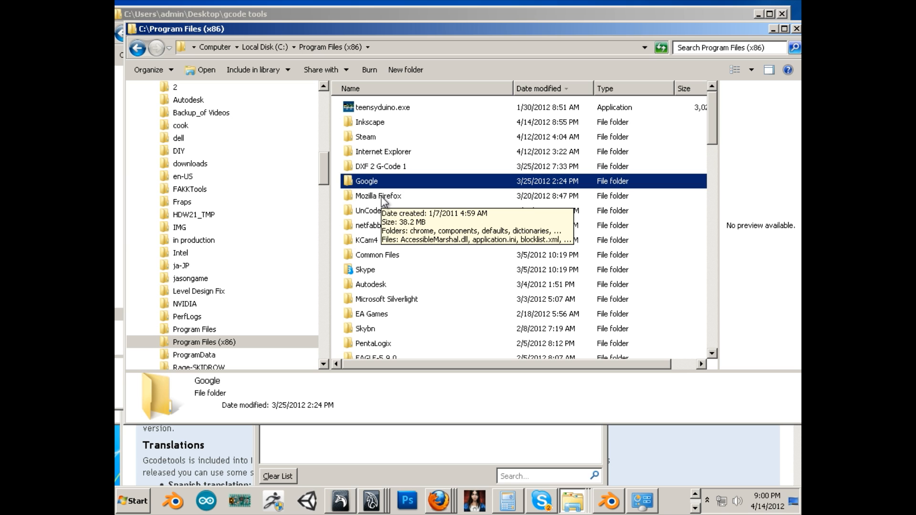
pyautogui.scroll(-2, 382, 200)
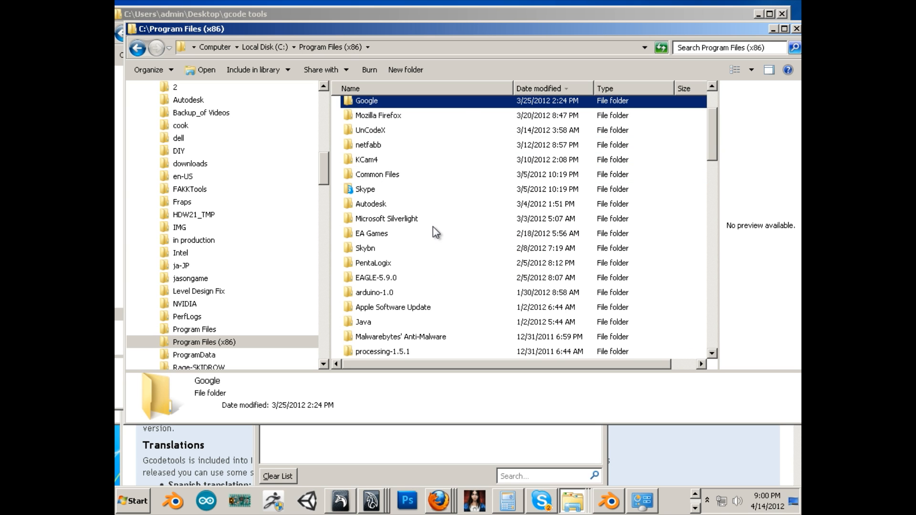
pyautogui.scroll(2, 406, 191)
pyautogui.doubleClick(370, 122)
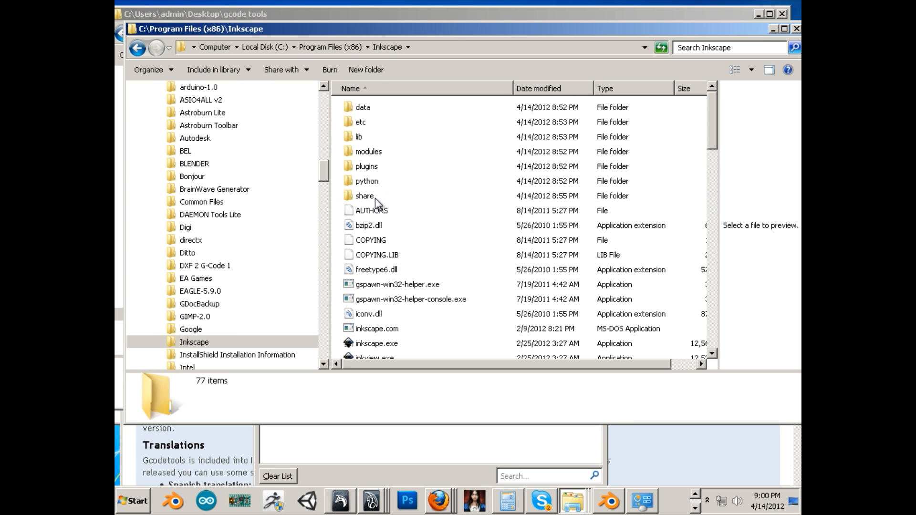
pyautogui.doubleClick(370, 196)
pyautogui.doubleClick(373, 137)
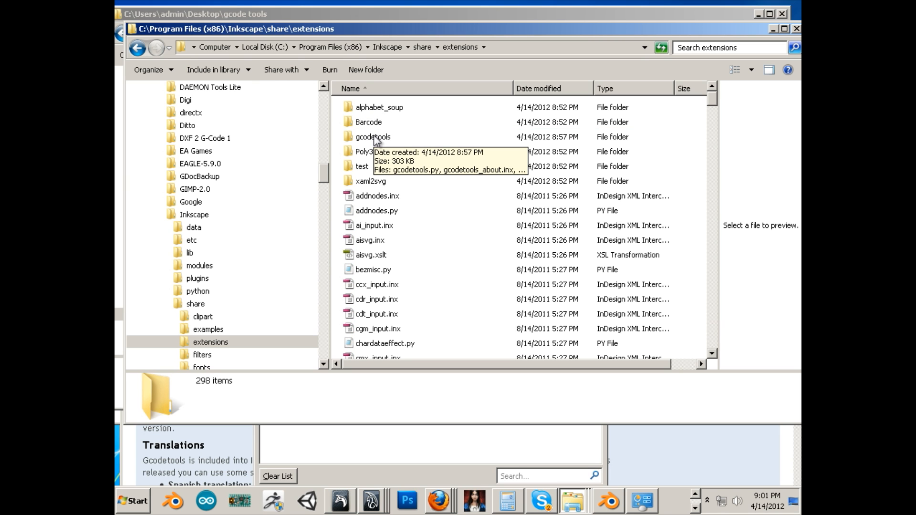
# Launch inkscape.exe from the Inkscape program folder and check that Gcodetools is listed among the extensions
pyautogui.click(127, 509)
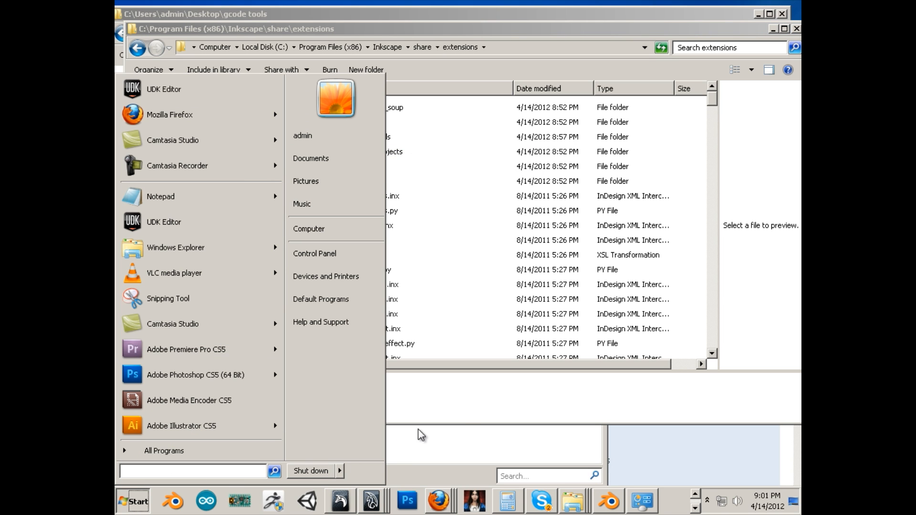
pyautogui.click(465, 409)
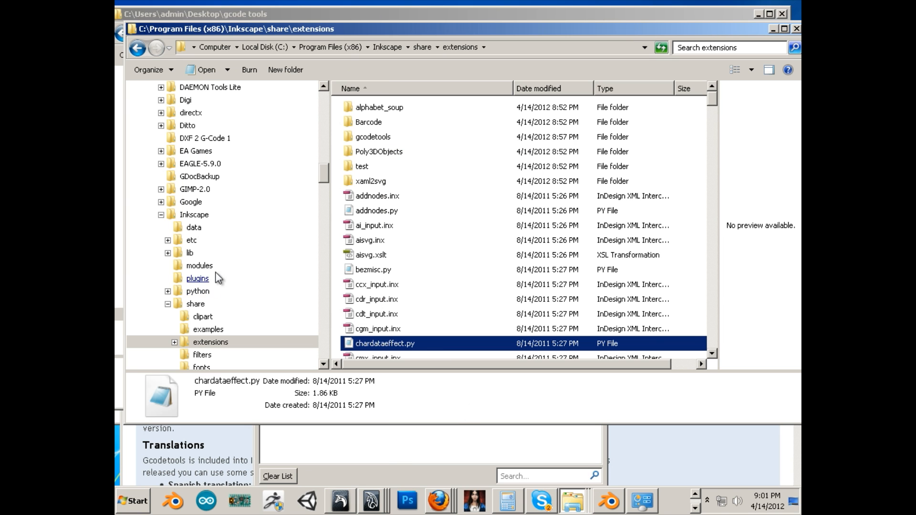
pyautogui.click(200, 216)
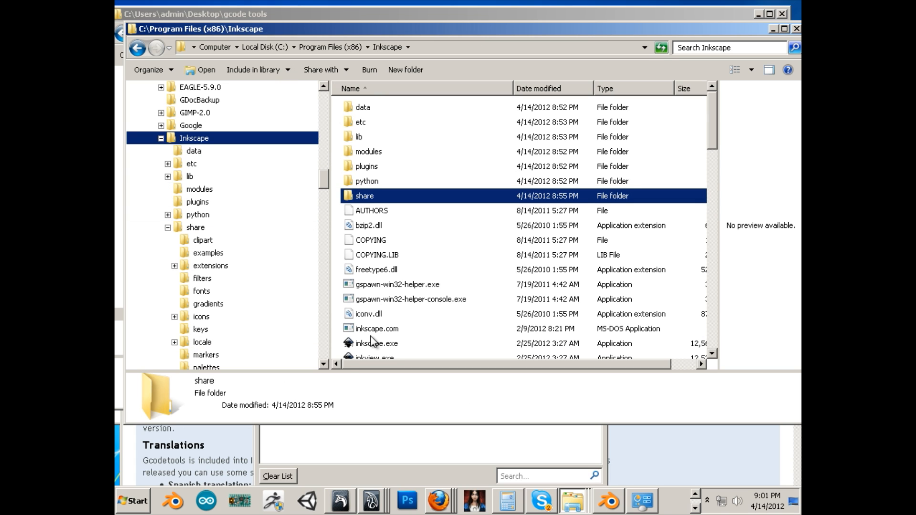
pyautogui.click(375, 345)
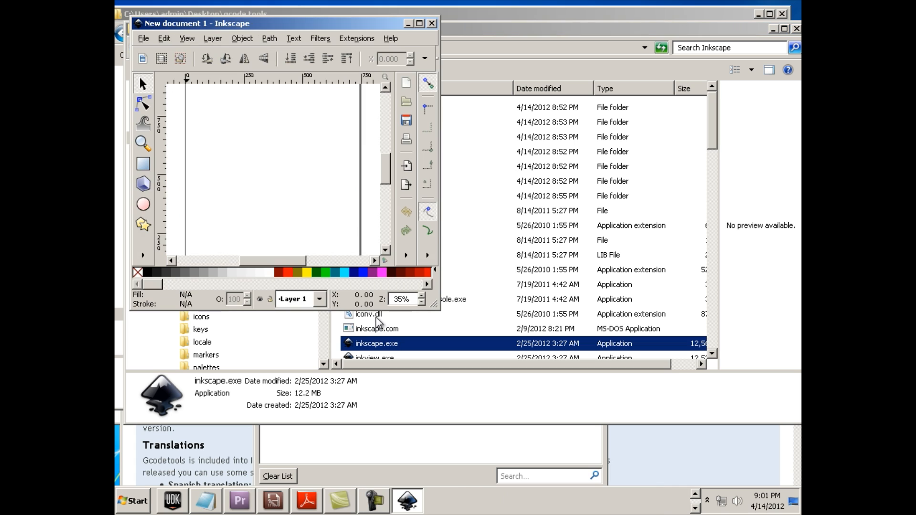
pyautogui.click(359, 39)
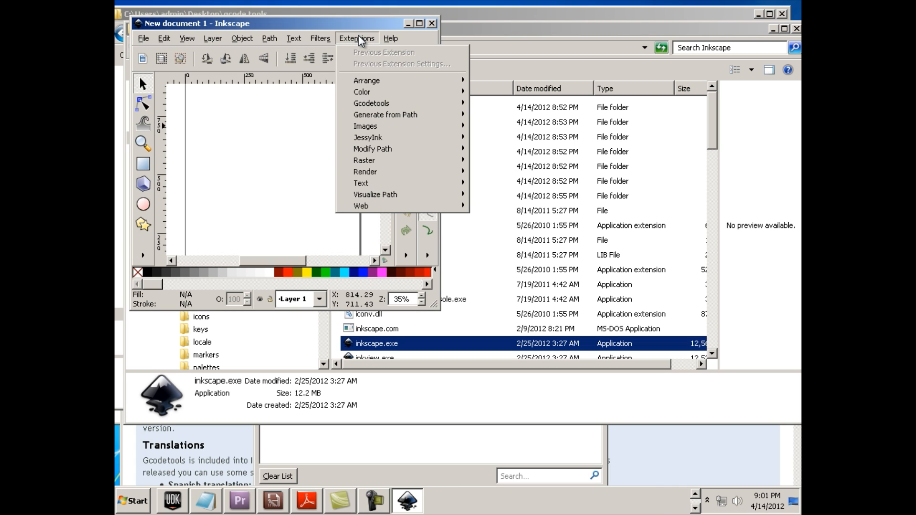
pyautogui.moveTo(374, 108)
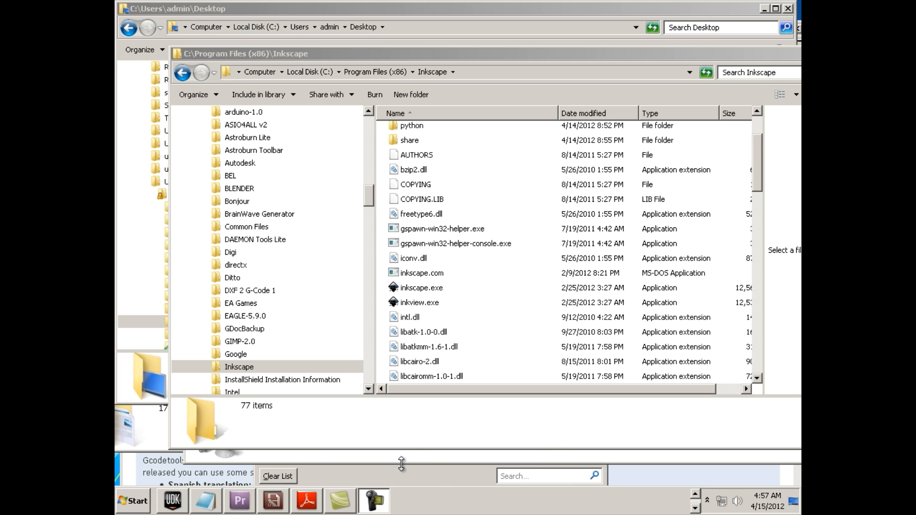
# Pin inkscape.exe to the taskbar, launch Inkscape from there and maximize its window
pyautogui.click(694, 508)
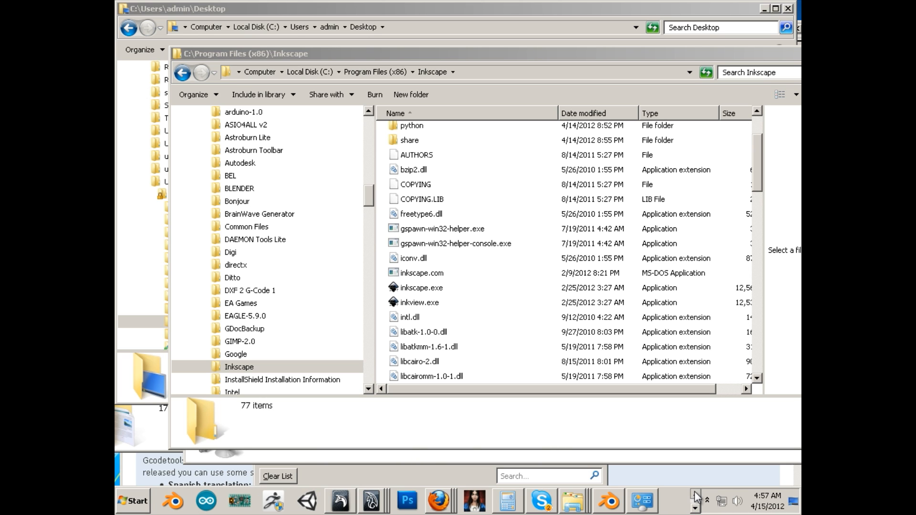
pyautogui.moveTo(409, 292); pyautogui.dragTo(278, 503)
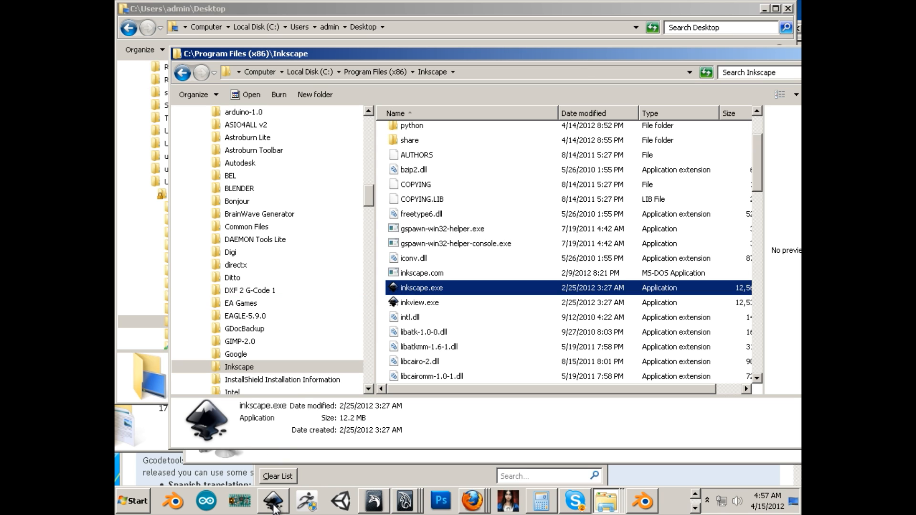
pyautogui.click(274, 506)
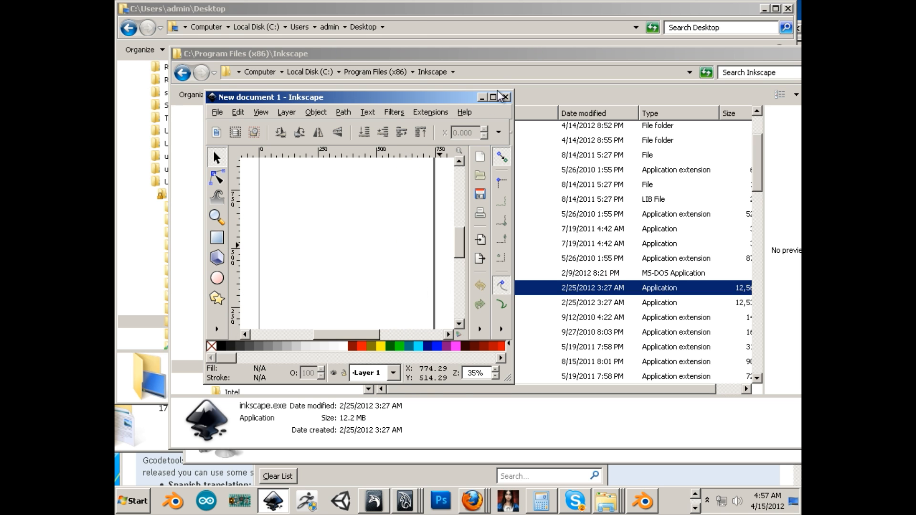
pyautogui.click(493, 97)
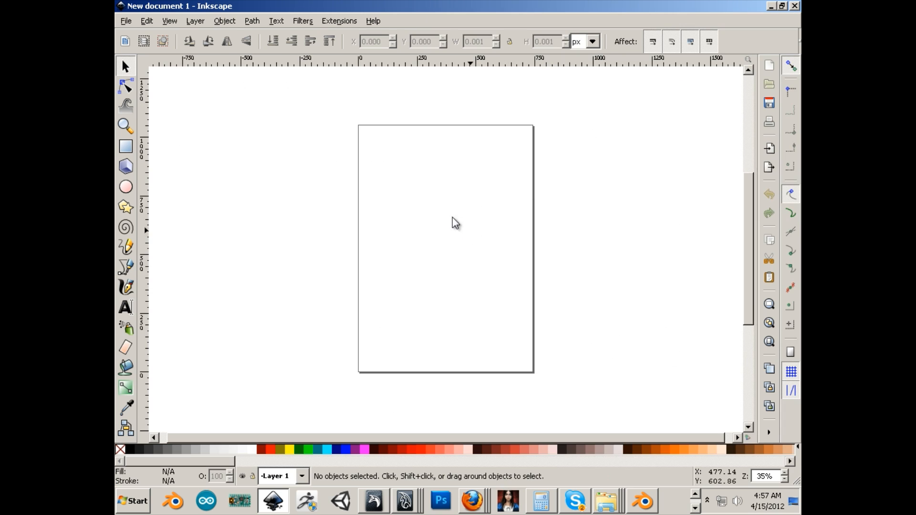
# Set the document's custom page size to 6 in wide and 6 in high in Document Properties
pyautogui.click(126, 22)
pyautogui.moveTo(142, 36)
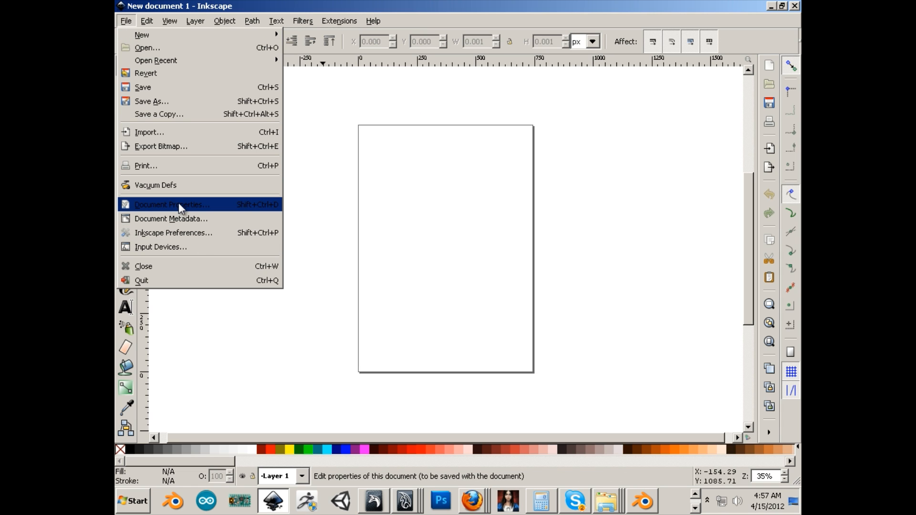
pyautogui.click(204, 209)
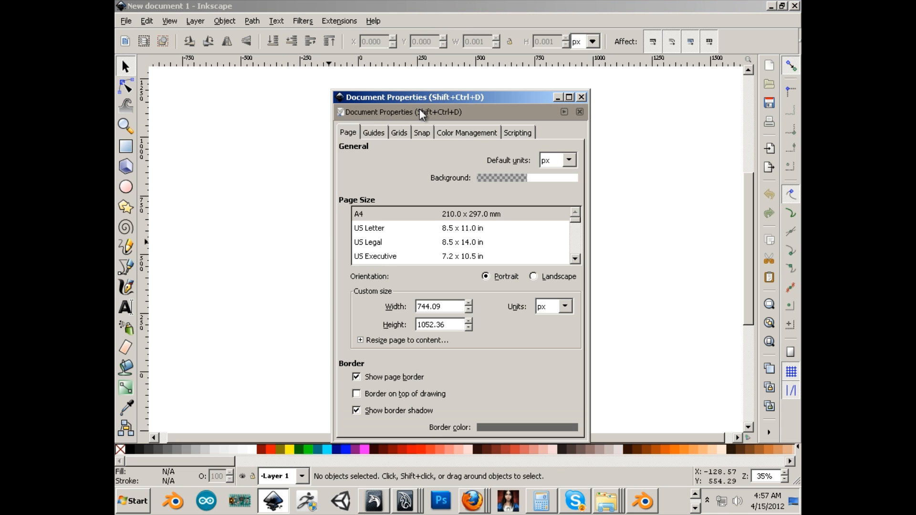
pyautogui.moveTo(410, 94); pyautogui.dragTo(334, 49)
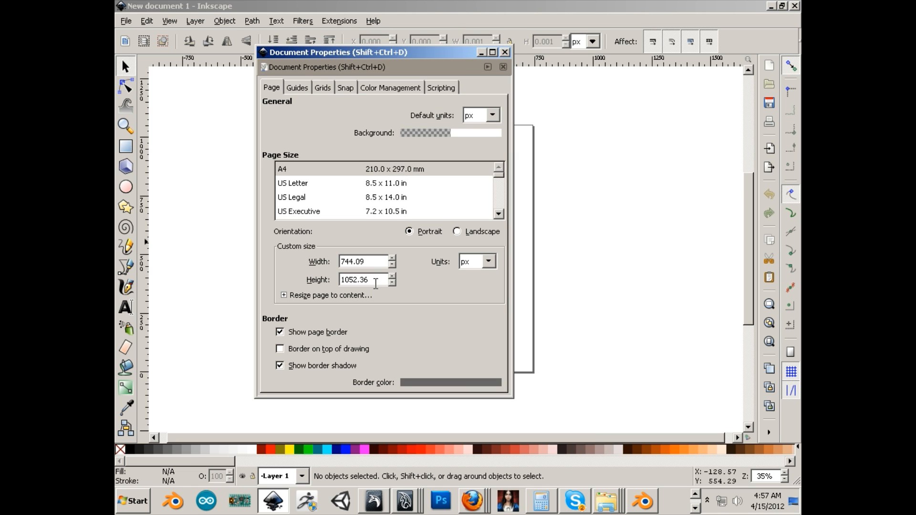
pyautogui.click(487, 262)
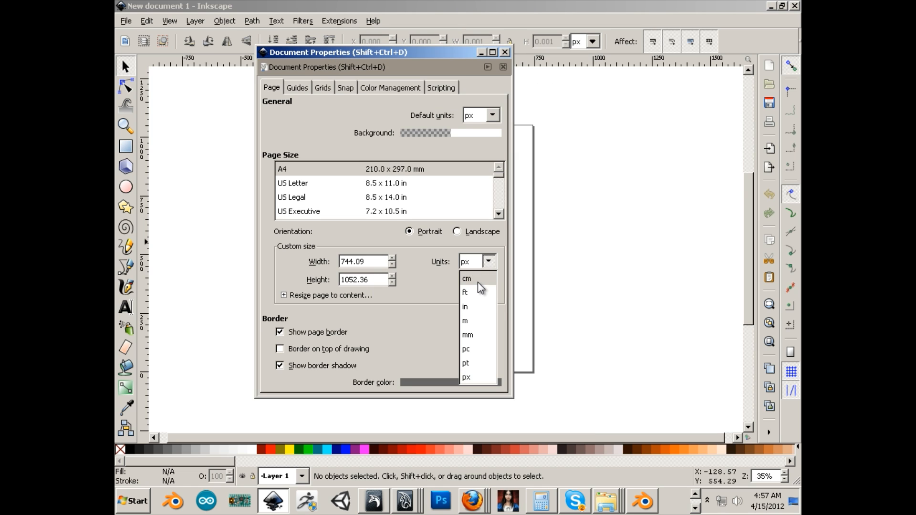
pyautogui.click(466, 306)
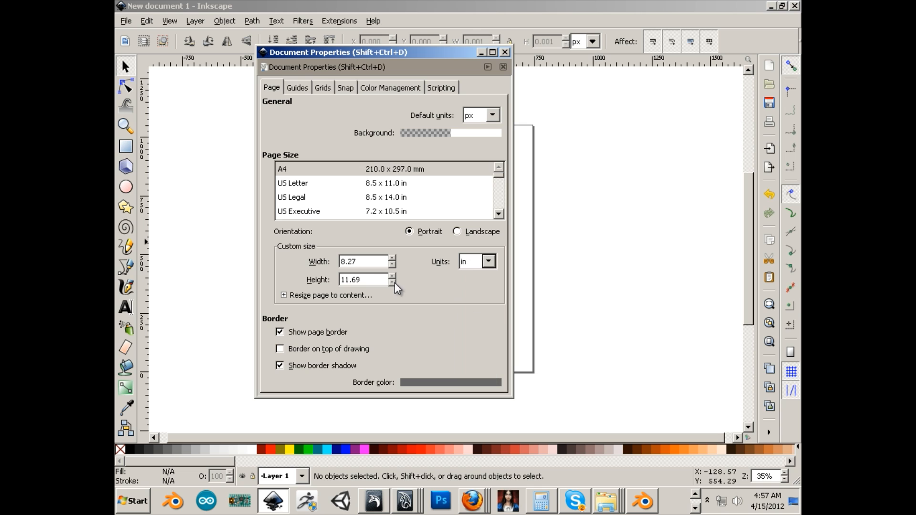
pyautogui.moveTo(377, 262); pyautogui.dragTo(310, 265)
pyautogui.write('6')
pyautogui.press('Tab')
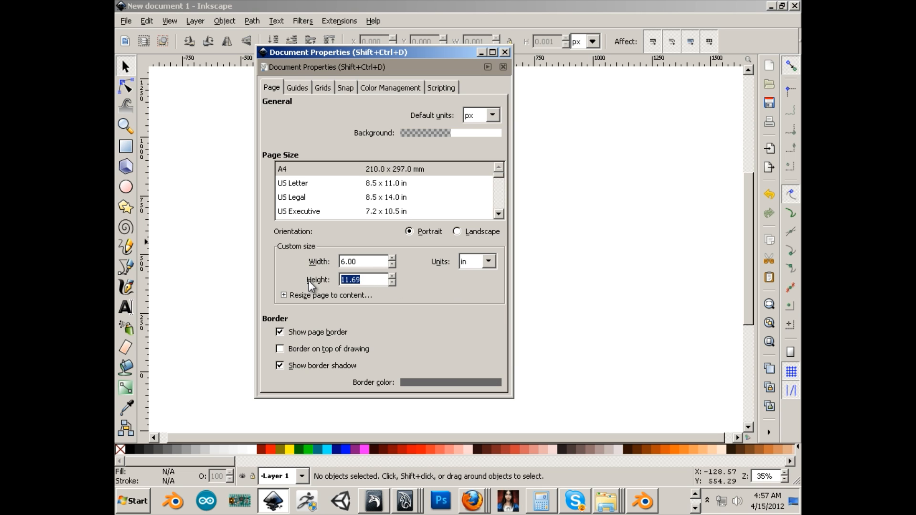
pyautogui.write('6')
# Switch the custom page size units to mm and close Document Properties
pyautogui.click(491, 263)
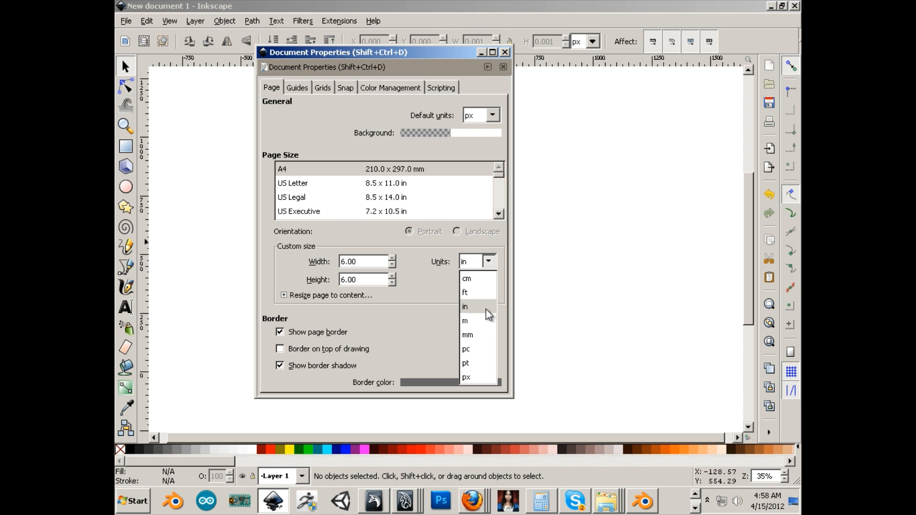
pyautogui.click(471, 334)
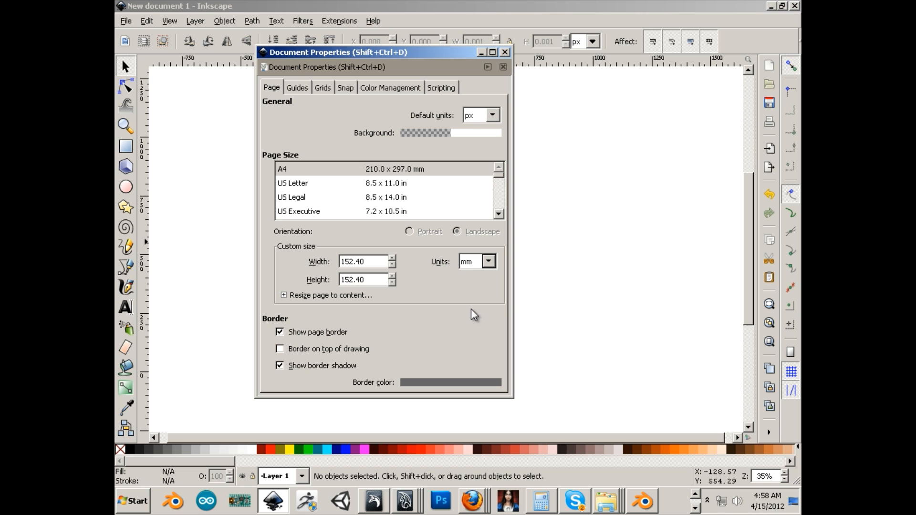
pyautogui.click(505, 52)
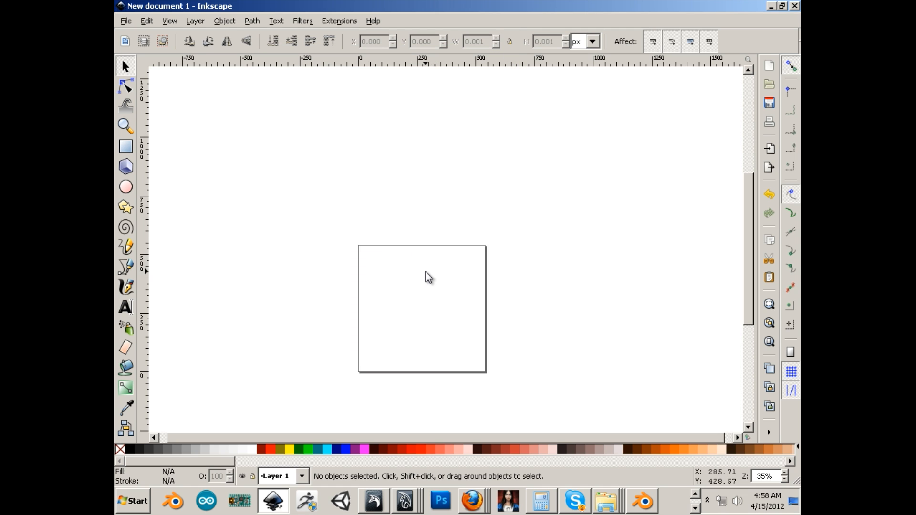
# Add a new layer above Layer 1 and name it "bounds"
pyautogui.click(194, 21)
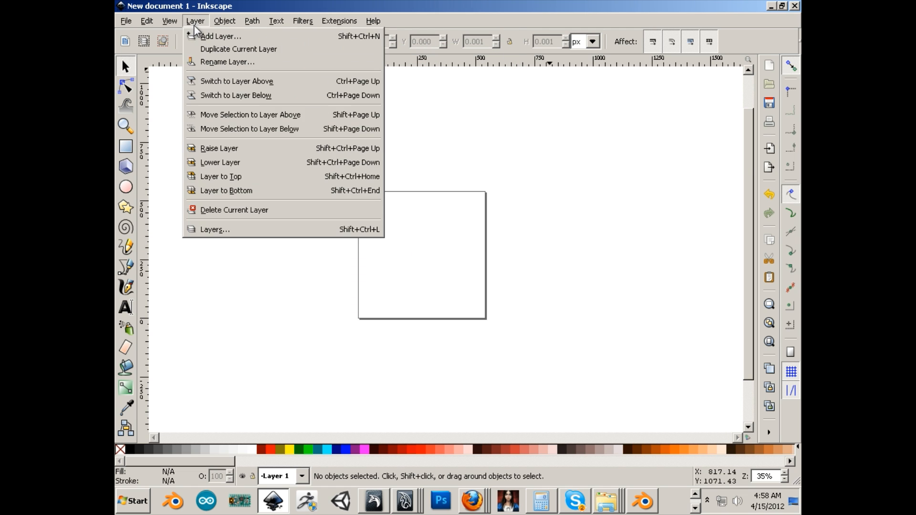
pyautogui.click(253, 230)
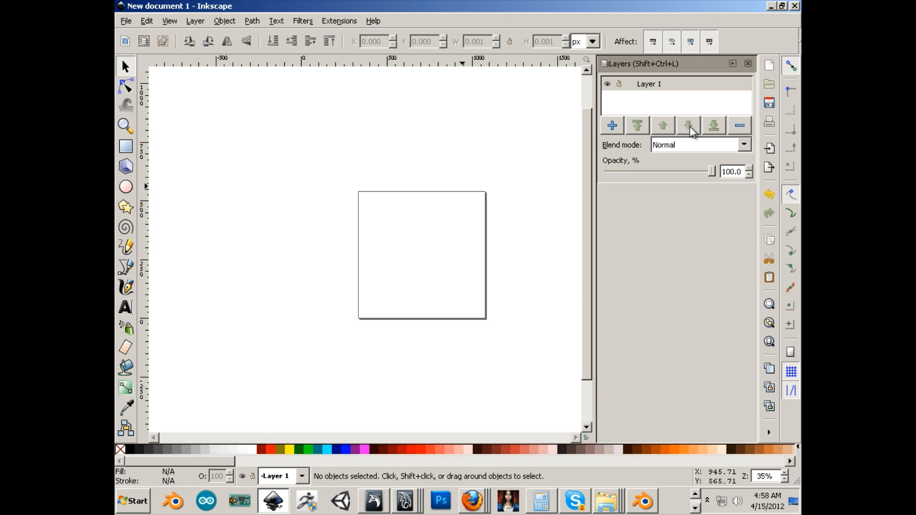
pyautogui.click(612, 126)
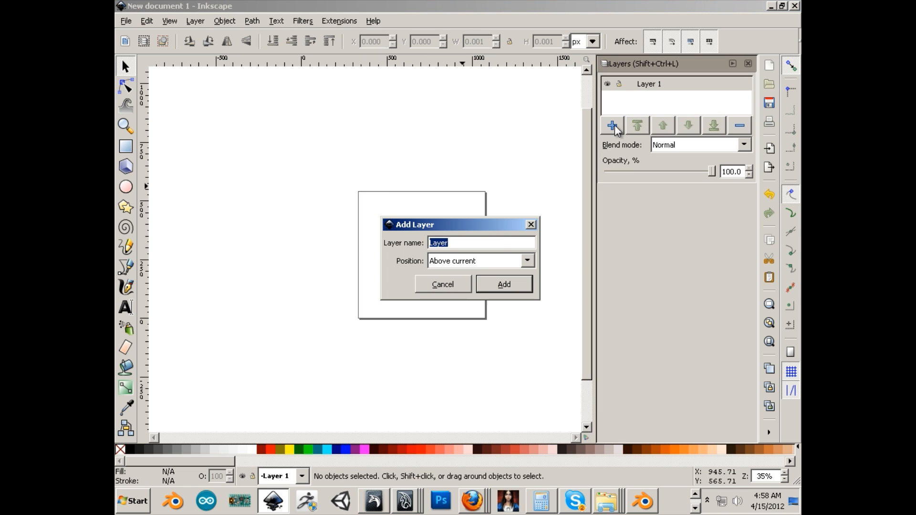
pyautogui.click(501, 284)
pyautogui.click(653, 85)
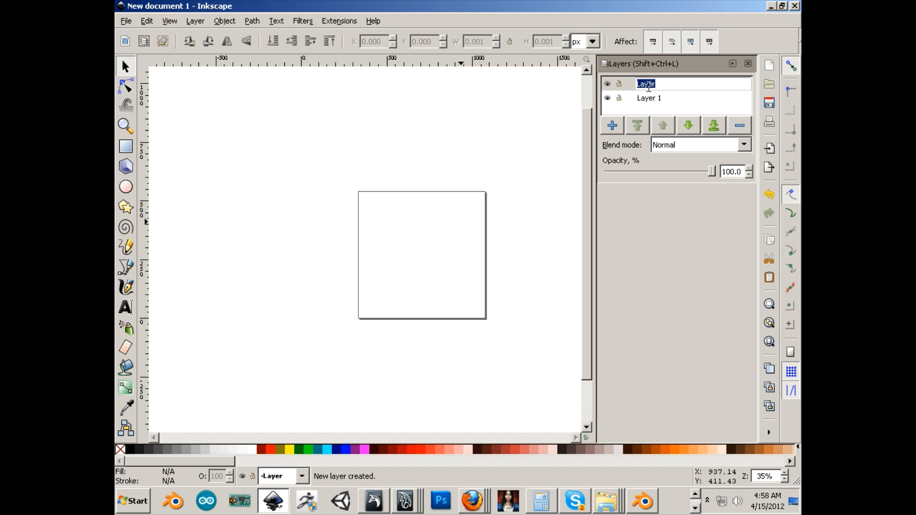
pyautogui.write('bounds')
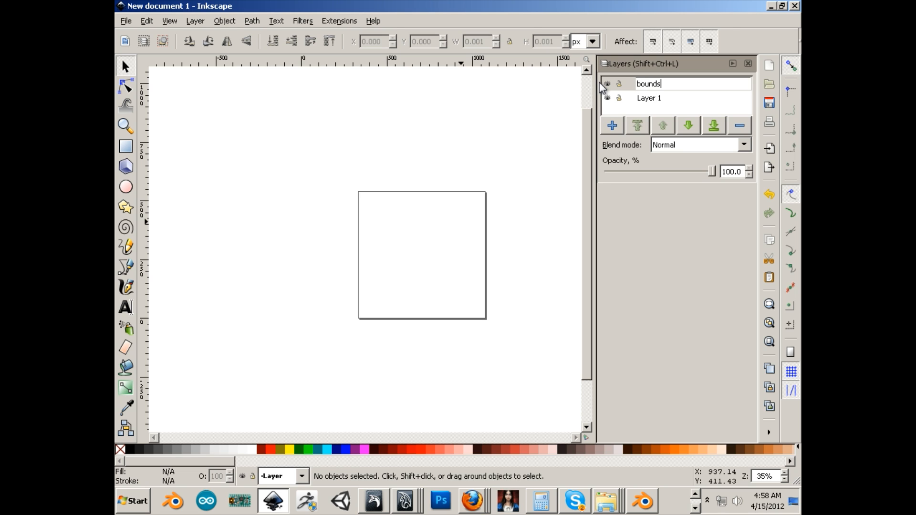
# Rename Layer 1 as "work"
pyautogui.click(652, 102)
pyautogui.click(657, 97)
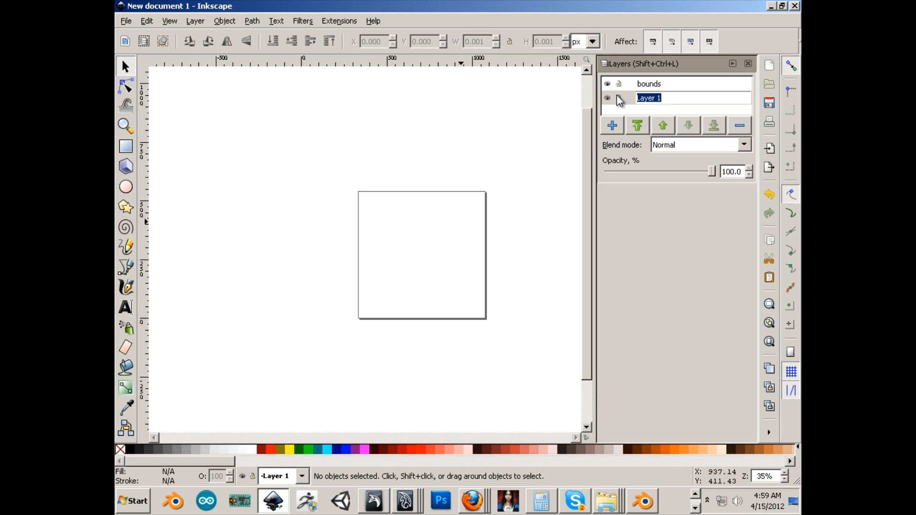
pyautogui.write('work')
pyautogui.press('Return')
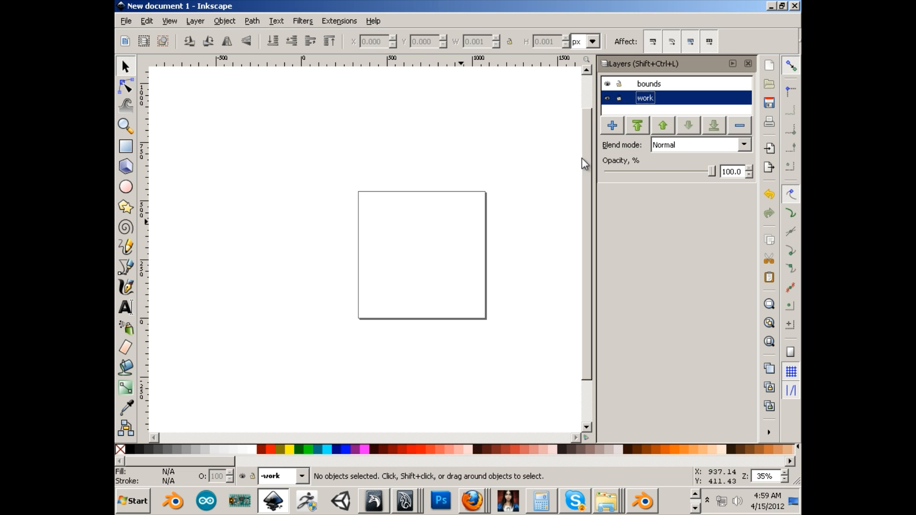
# On the bounds layer, draw an L-shaped Bezier path along the page's left and bottom edges, about 550 px wide and high
pyautogui.click(651, 86)
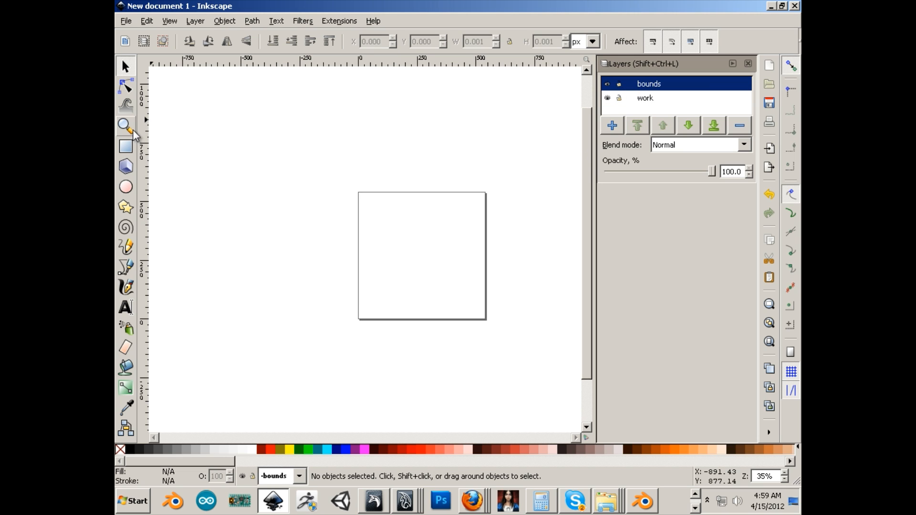
pyautogui.click(127, 268)
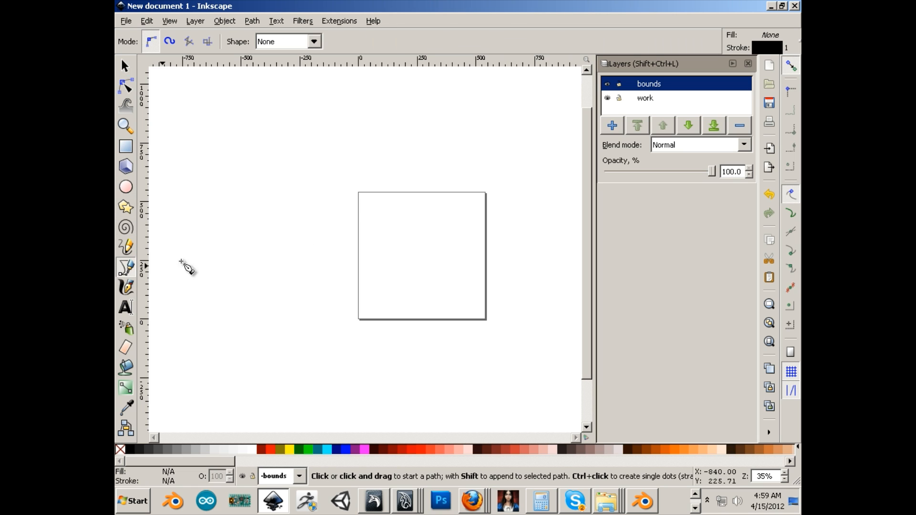
pyautogui.click(357, 192)
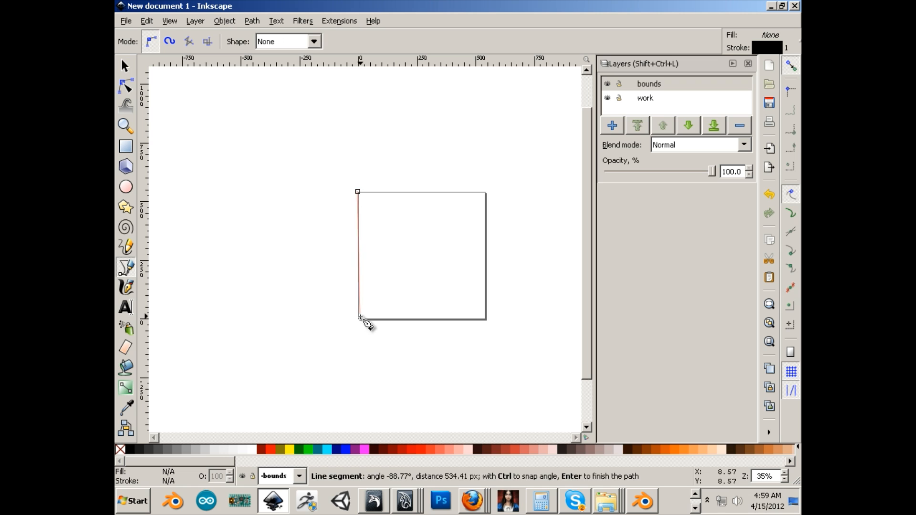
pyautogui.click(358, 319)
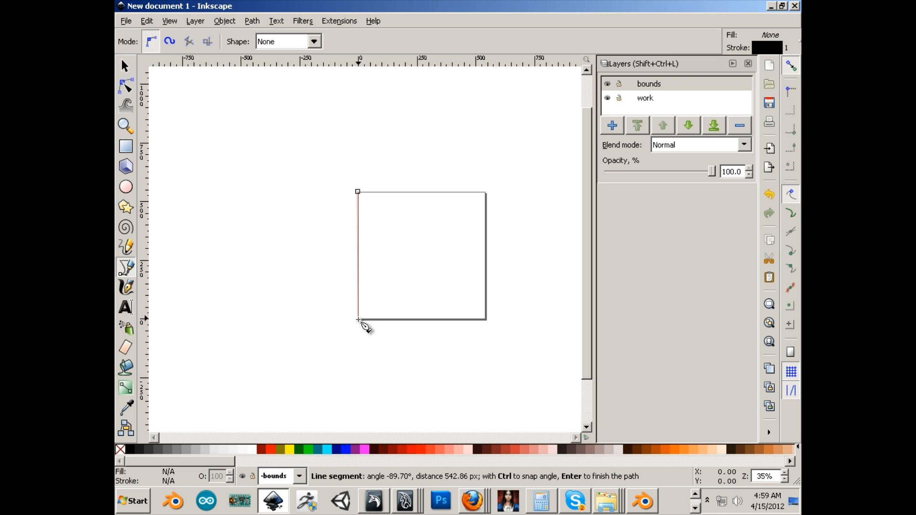
pyautogui.click(485, 319)
pyautogui.press('Return')
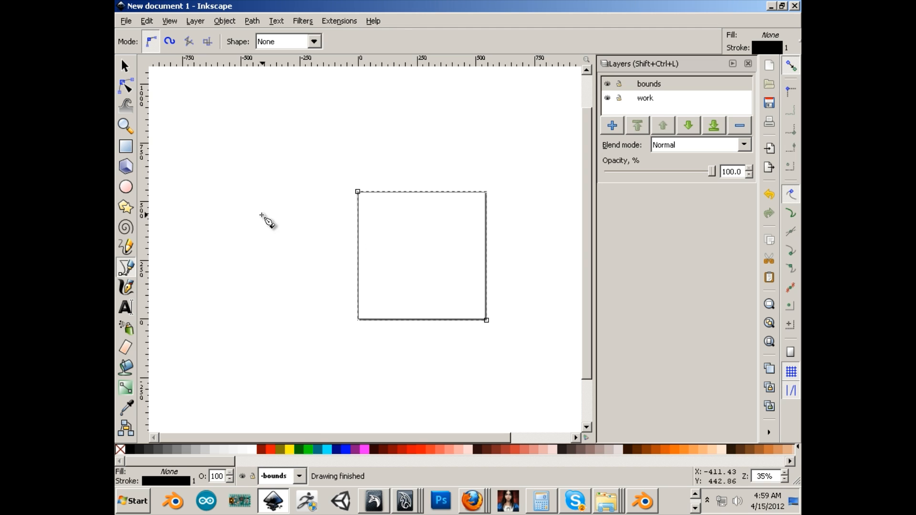
pyautogui.click(126, 67)
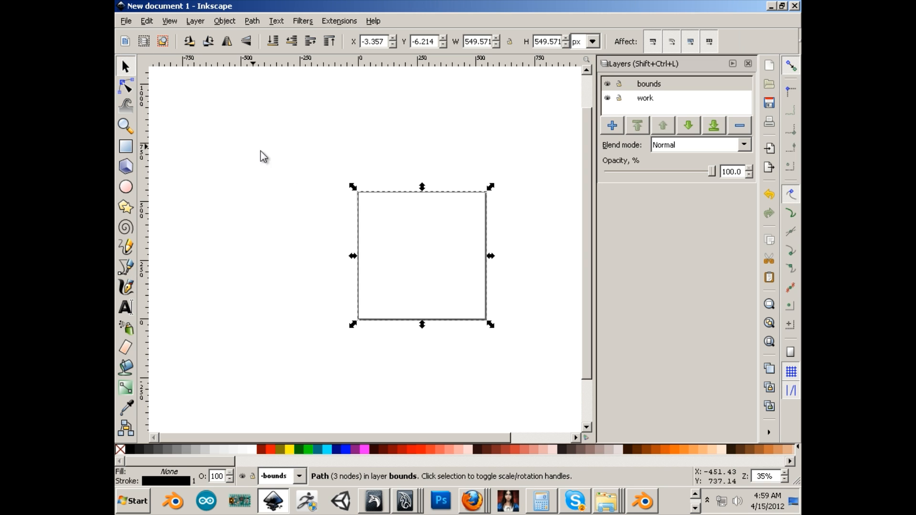
# Create Gcodetools orientation points on the bounds layer in 3-points mode with Z surface 0, Z depth -1 and units in mm
pyautogui.click(340, 21)
pyautogui.moveTo(410, 86)
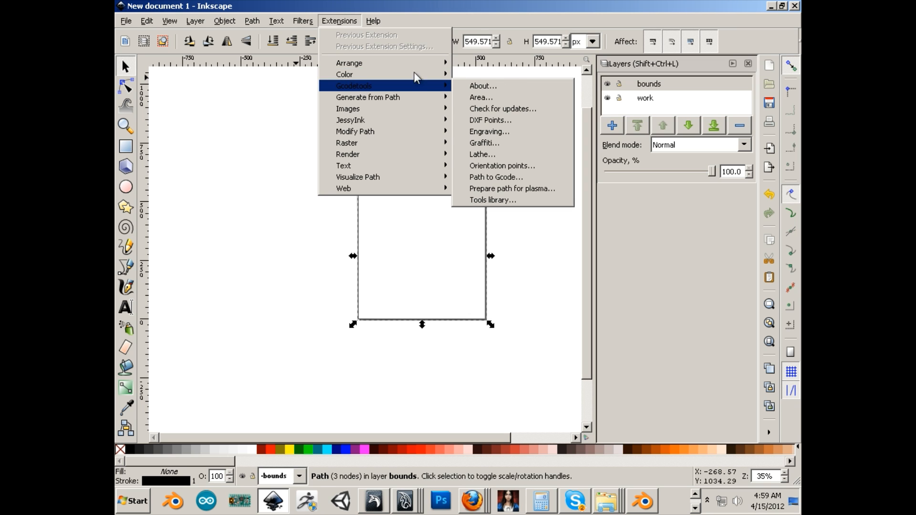
pyautogui.click(519, 167)
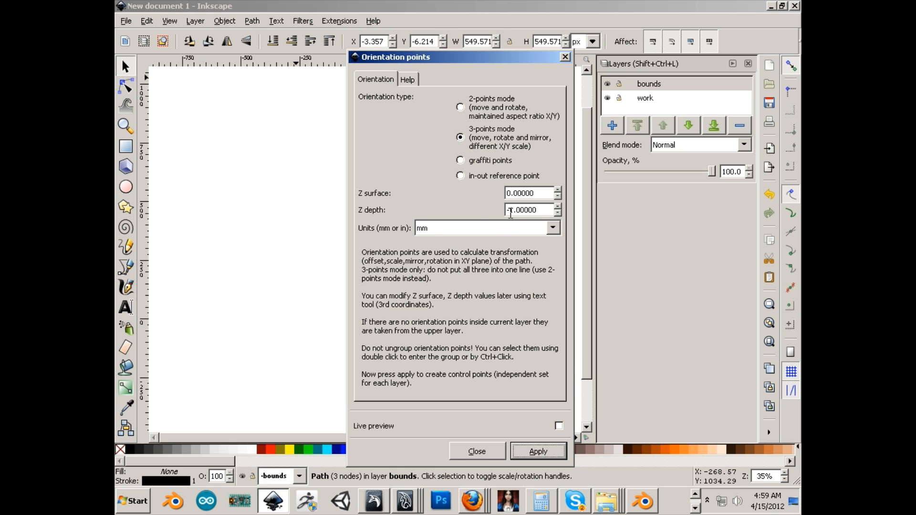
pyautogui.click(536, 452)
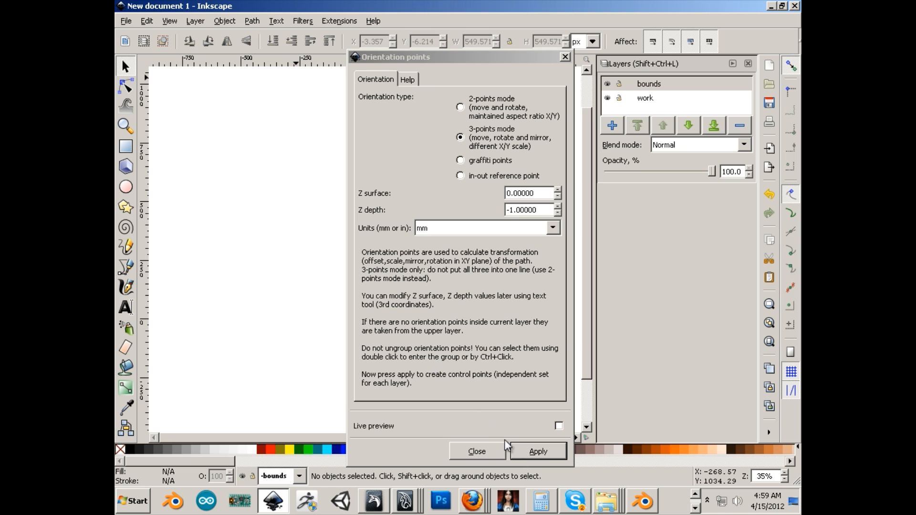
# Close the orientation points dialog, switch to Firefox and copy the full-size tribal butterfly image from the Google image results
pyautogui.click(491, 445)
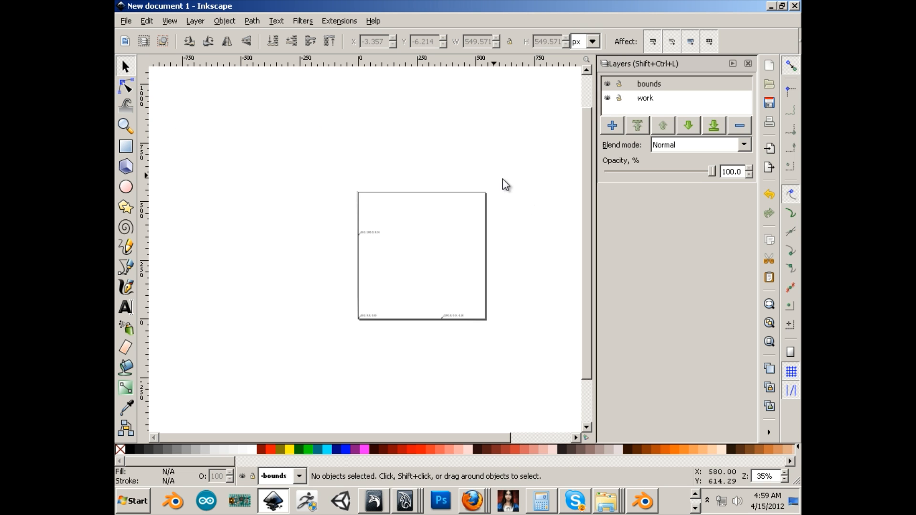
pyautogui.moveTo(801, 124); pyautogui.dragTo(340, 47)
pyautogui.moveTo(497, 50); pyautogui.dragTo(433, 46)
pyautogui.moveTo(677, 305)
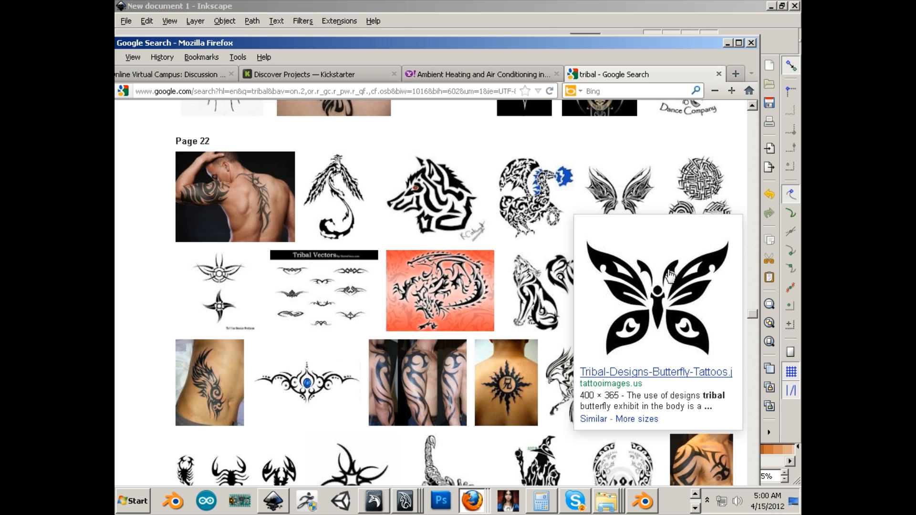
pyautogui.click(677, 301)
pyautogui.rightClick(382, 276)
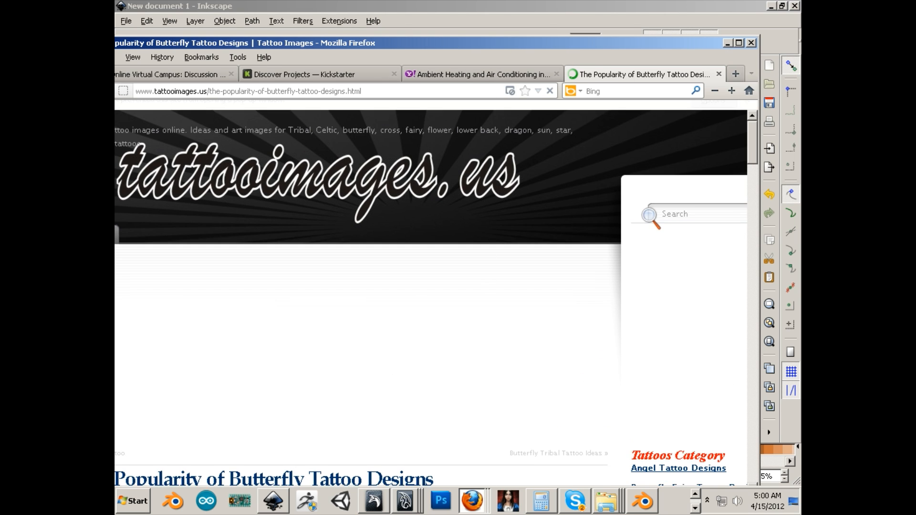
pyautogui.moveTo(420, 44); pyautogui.dragTo(116, 44)
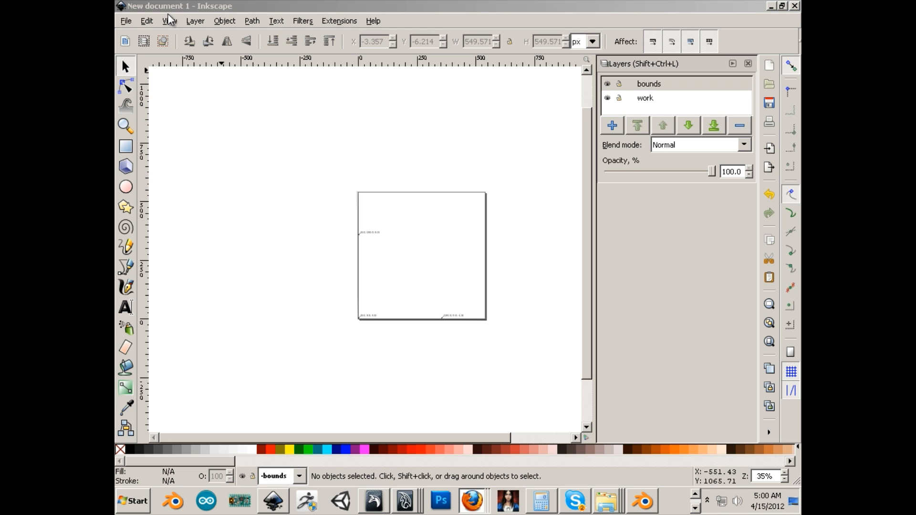
# Paste the butterfly image into the Inkscape document and place it on the page at about X 21, Y 33 px
pyautogui.click(148, 21)
pyautogui.click(177, 113)
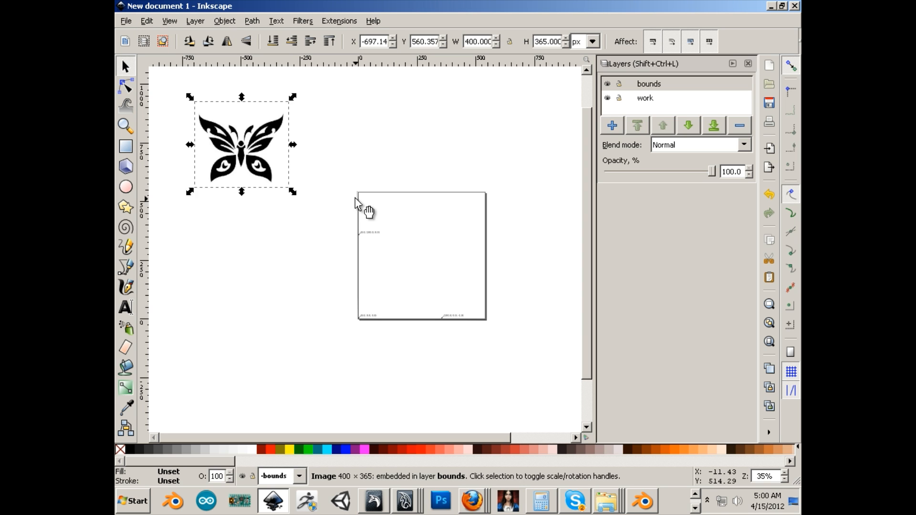
pyautogui.moveTo(260, 155); pyautogui.dragTo(435, 289)
pyautogui.click(500, 311)
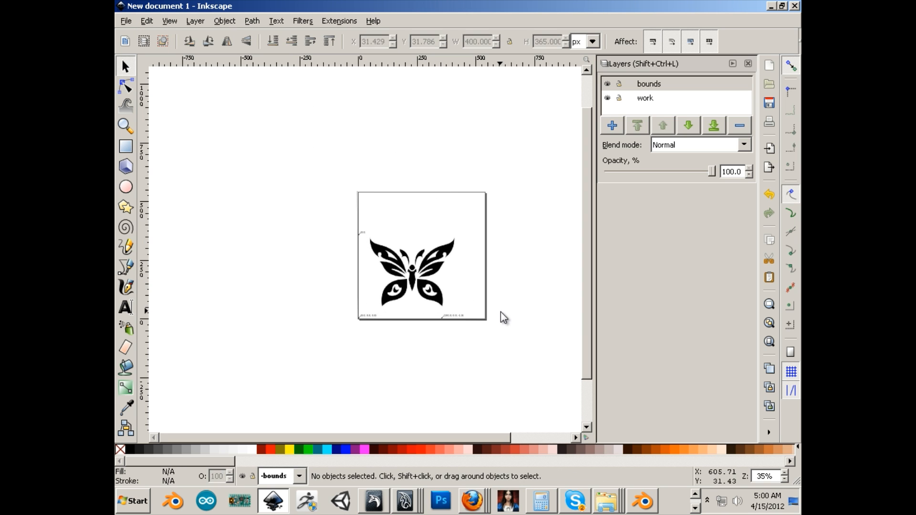
pyautogui.click(408, 262)
pyautogui.moveTo(408, 260); pyautogui.dragTo(420, 289)
pyautogui.click(511, 333)
pyautogui.click(431, 295)
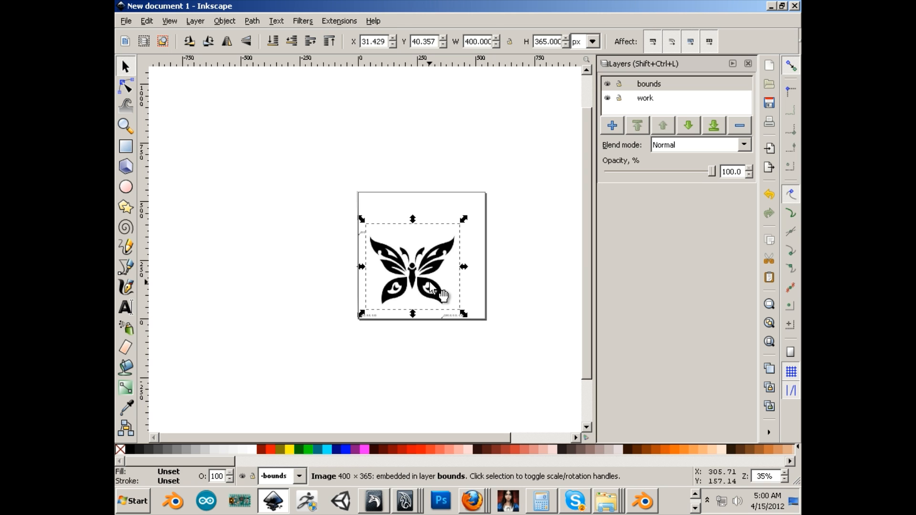
pyautogui.scroll(2, 476, 294)
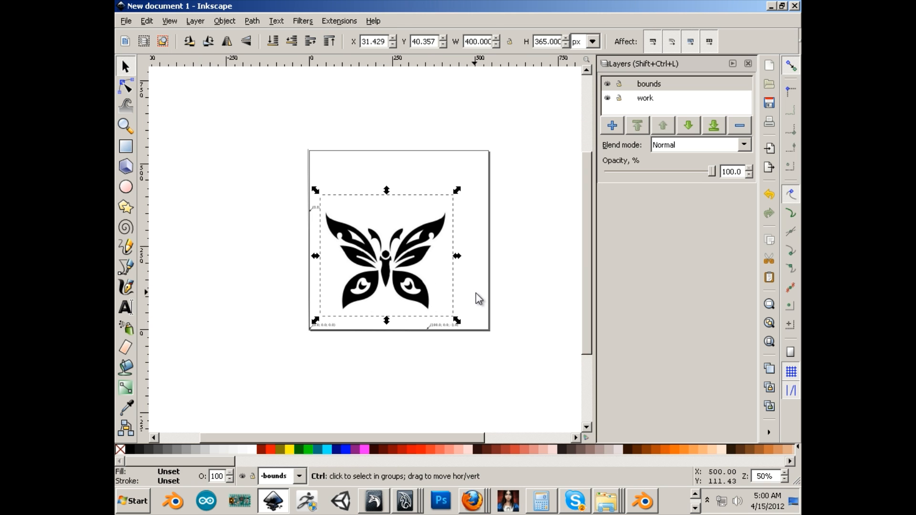
pyautogui.moveTo(397, 272)
pyautogui.mouseDown()
pyautogui.moveTo(401, 278)
pyautogui.moveTo(392, 275)
pyautogui.mouseUp()
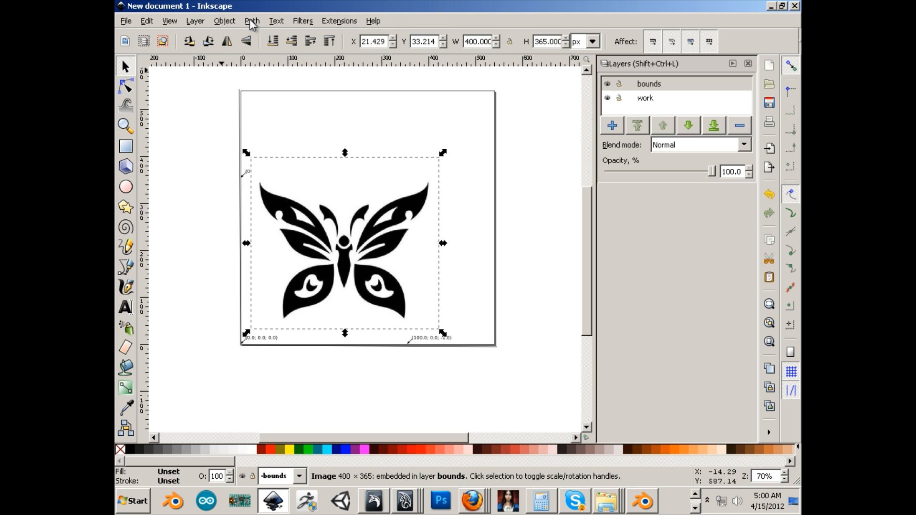
# Trace the butterfly bitmap into a path using color quantization with 2 colors and Invert image enabled
pyautogui.click(227, 20)
pyautogui.moveTo(246, 20)
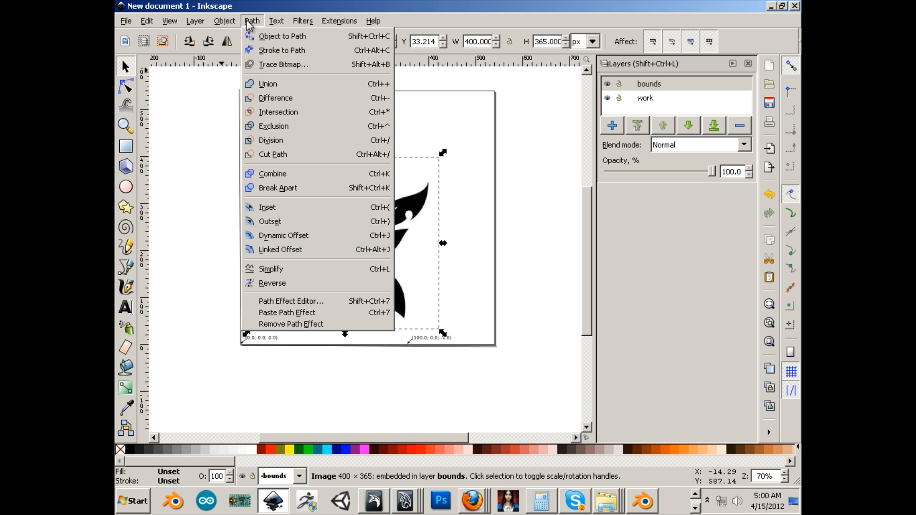
pyautogui.click(273, 64)
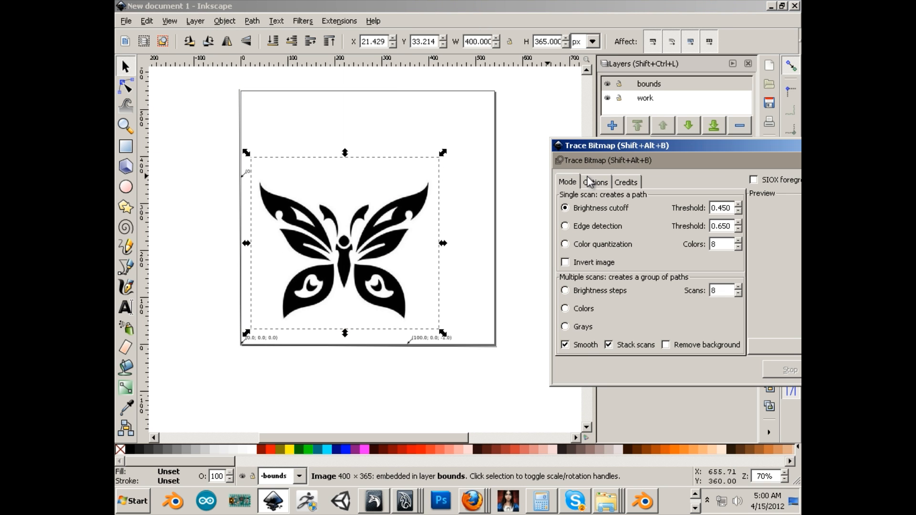
pyautogui.moveTo(622, 144); pyautogui.dragTo(499, 108)
pyautogui.click(441, 208)
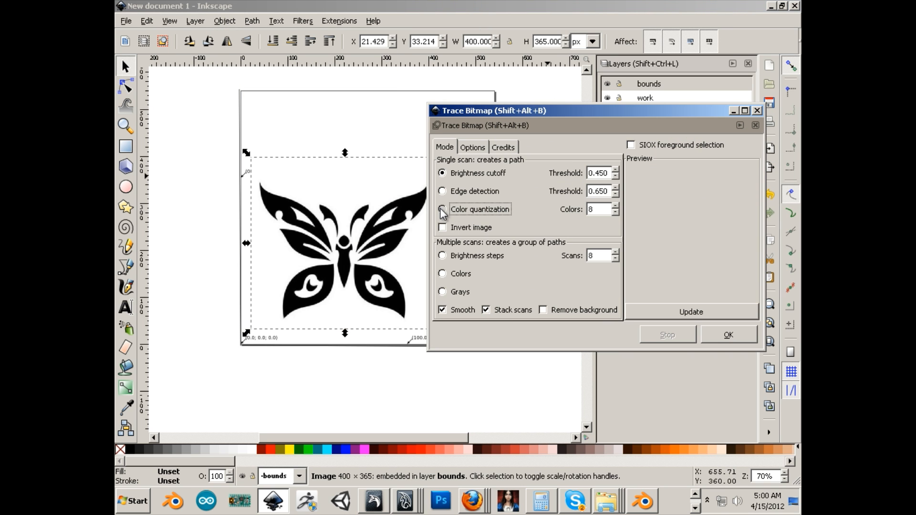
pyautogui.click(615, 213)
pyautogui.click(615, 213)
pyautogui.click(642, 309)
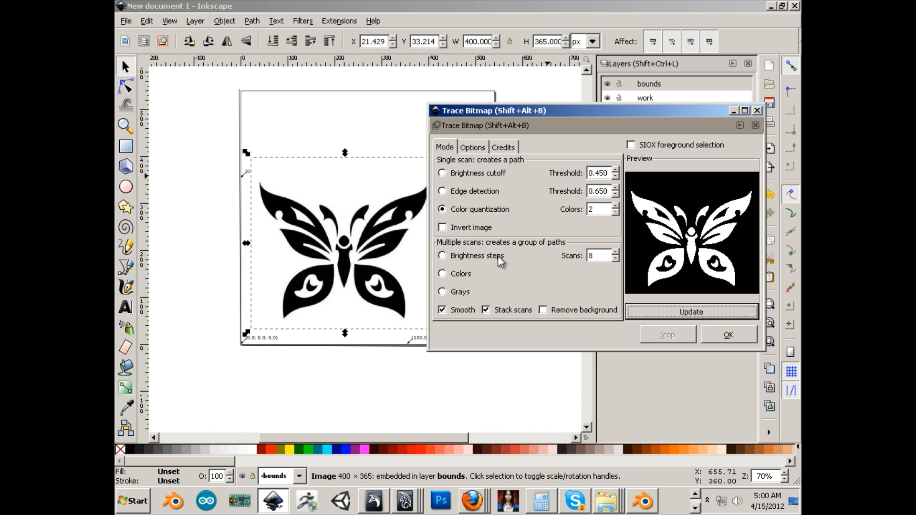
pyautogui.click(442, 228)
pyautogui.click(660, 310)
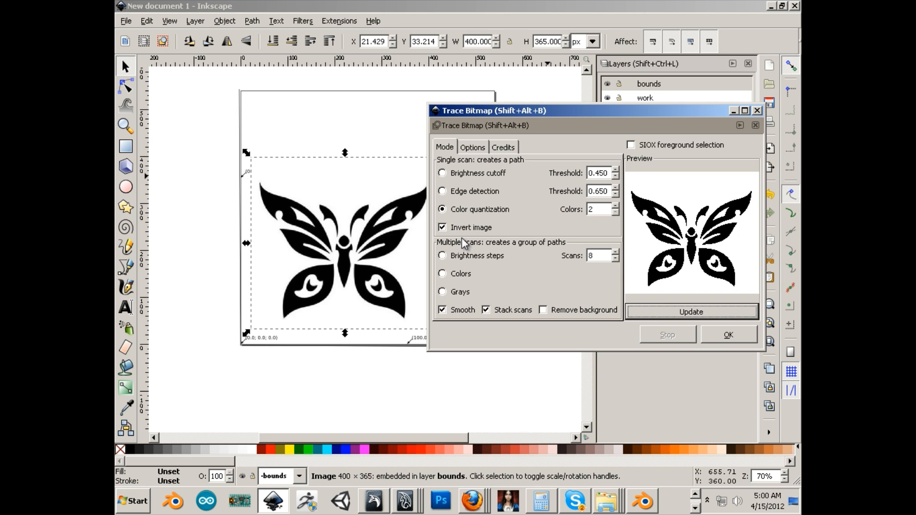
pyautogui.click(712, 335)
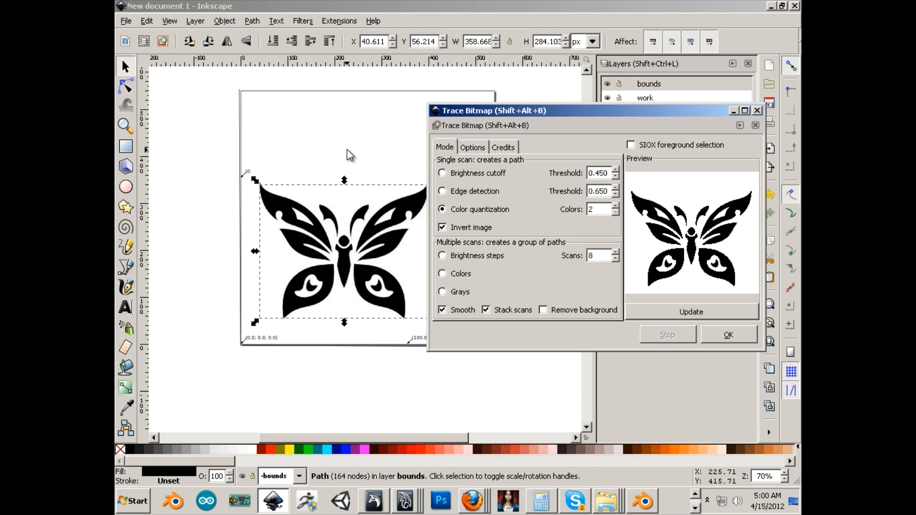
# Switch the document's display mode to Outline
pyautogui.click(347, 151)
pyautogui.click(365, 215)
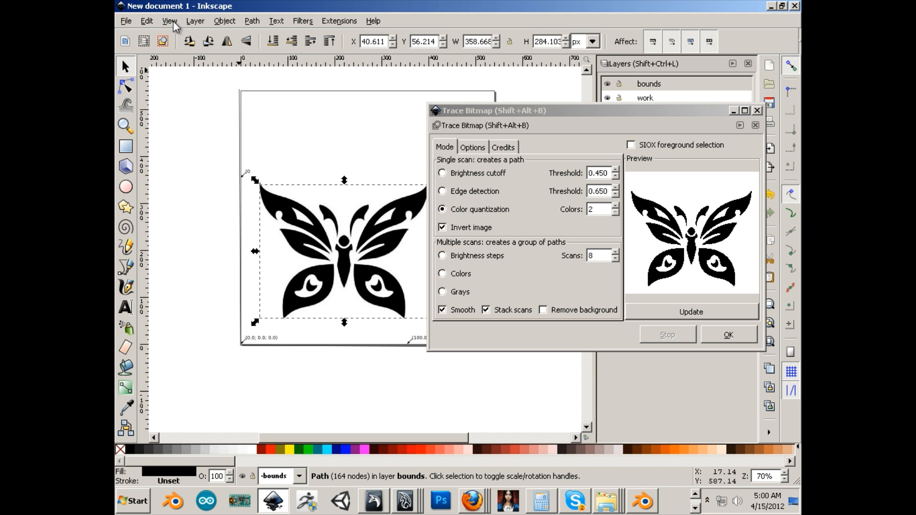
pyautogui.click(197, 21)
pyautogui.moveTo(169, 21)
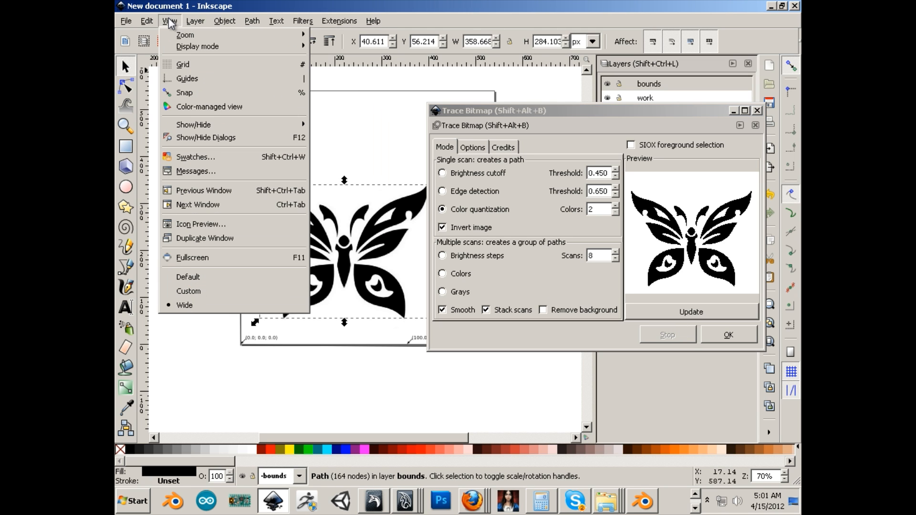
pyautogui.moveTo(177, 44)
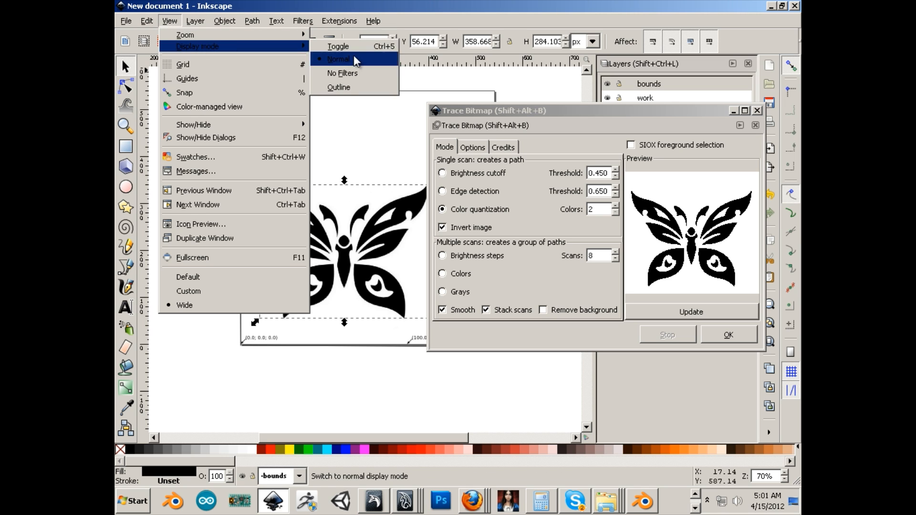
pyautogui.click(342, 84)
# Drag the original butterfly bitmap off the traced path and delete it
pyautogui.click(352, 159)
pyautogui.click(352, 158)
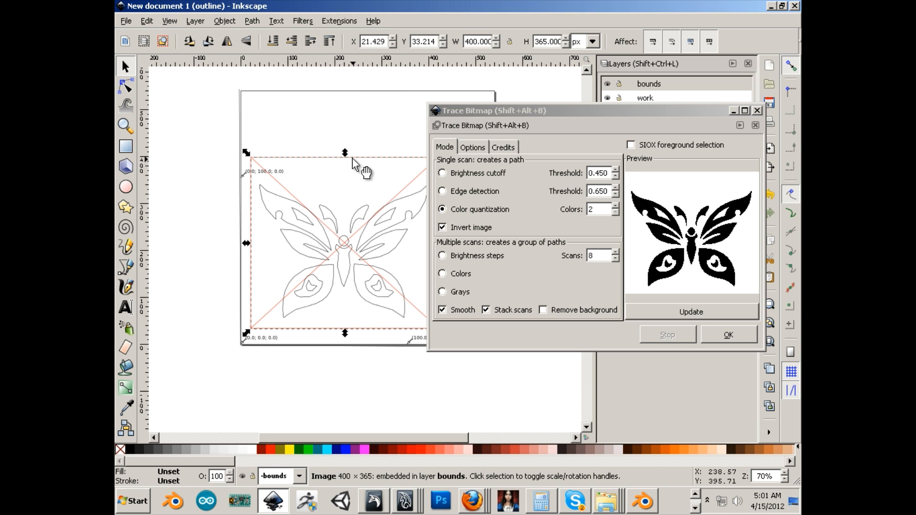
pyautogui.moveTo(352, 159); pyautogui.dragTo(356, 125)
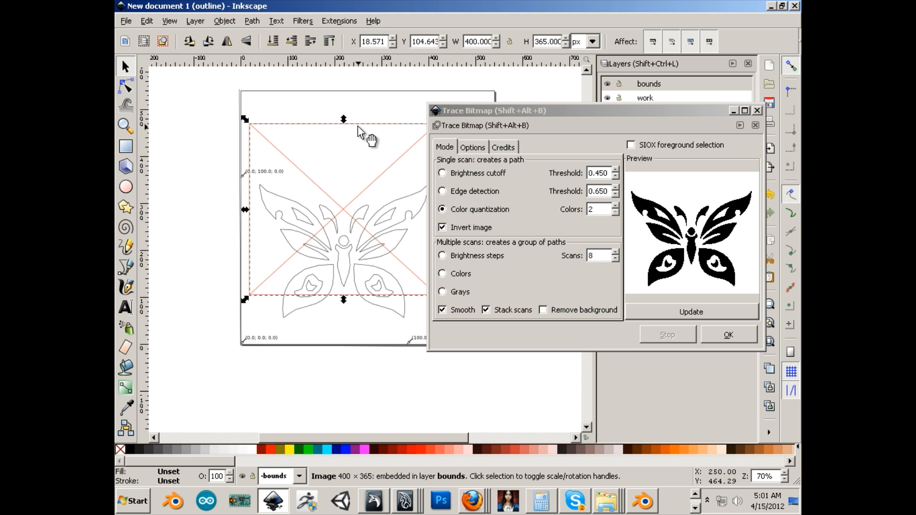
pyautogui.press('Delete')
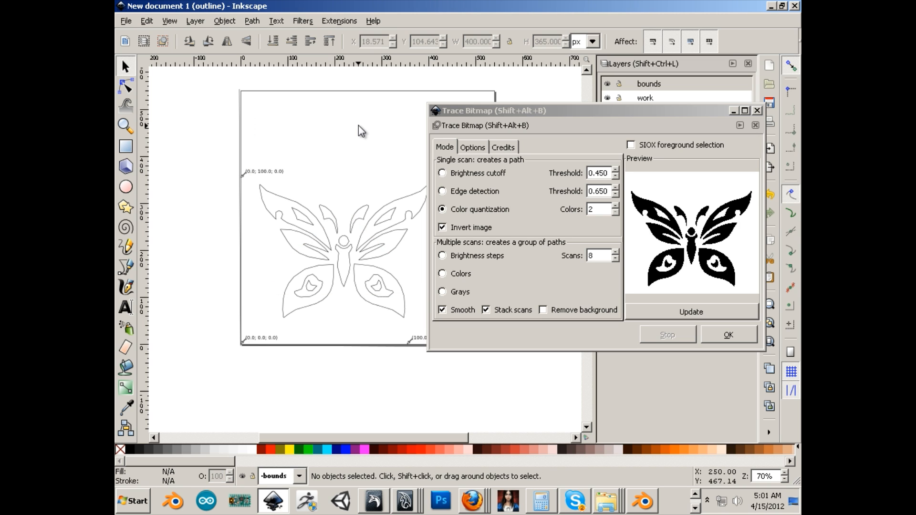
# Cut the traced butterfly path from the bounds layer and paste it onto the work layer at about X 29, Y 44 px
pyautogui.click(382, 213)
pyautogui.moveTo(515, 110); pyautogui.dragTo(546, 293)
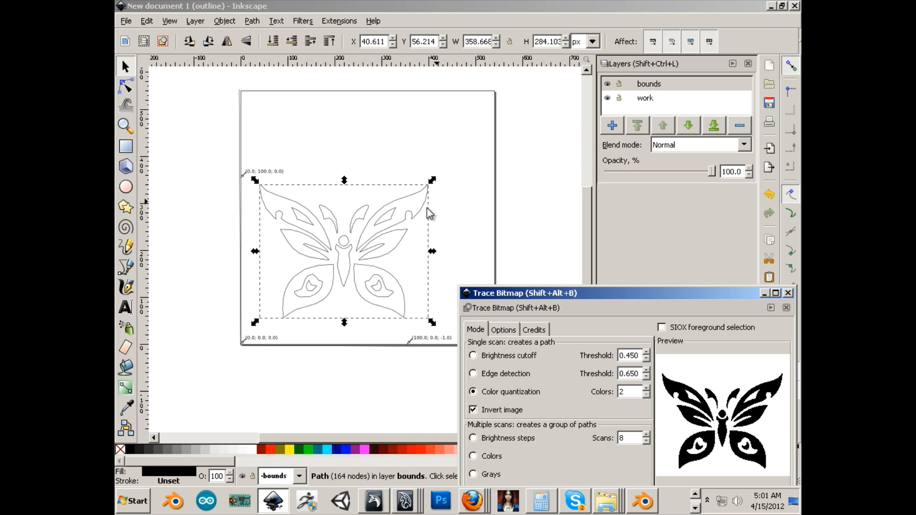
pyautogui.click(146, 21)
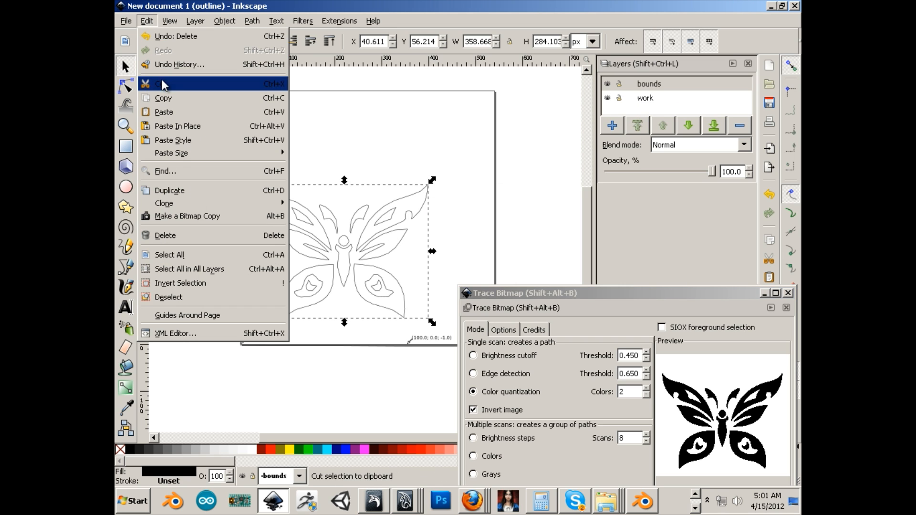
pyautogui.click(160, 84)
pyautogui.click(647, 98)
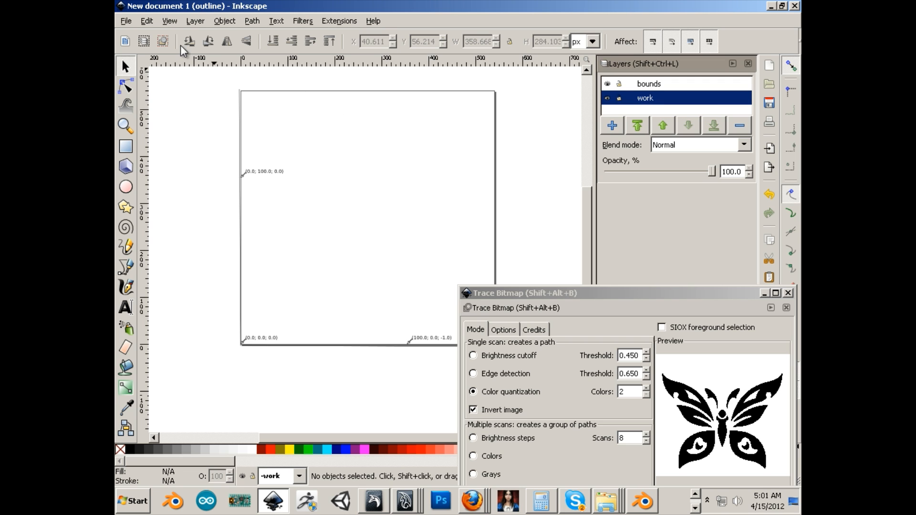
pyautogui.click(146, 21)
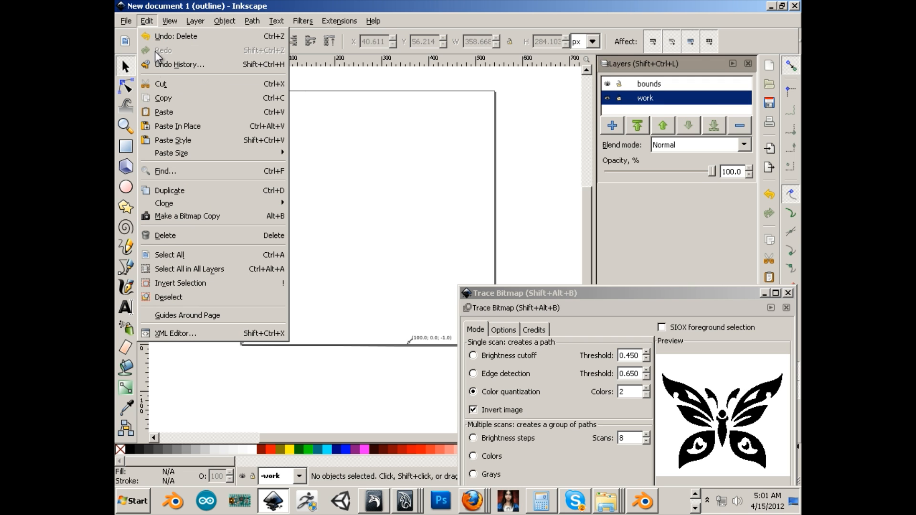
pyautogui.click(177, 111)
pyautogui.moveTo(197, 116); pyautogui.dragTo(361, 269)
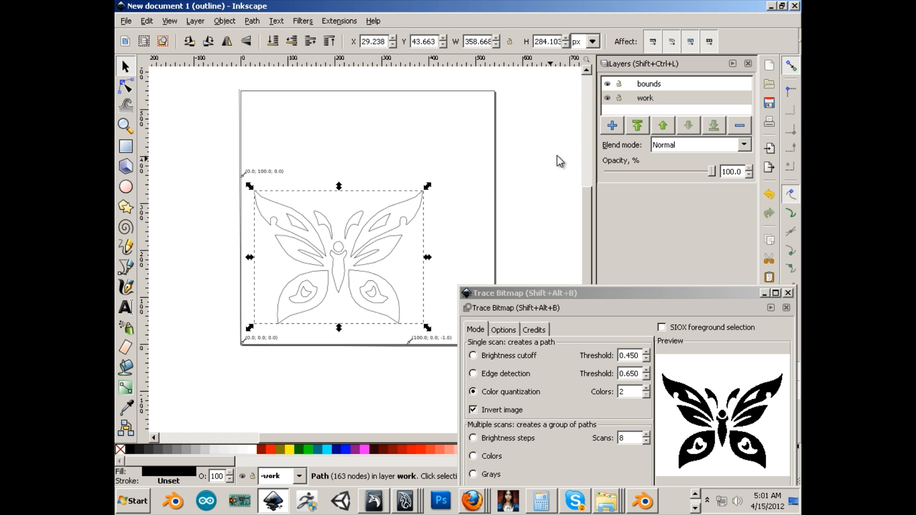
# Lock the bounds layer and nudge the butterfly path to about X 31, Y 42 px
pyautogui.click(618, 84)
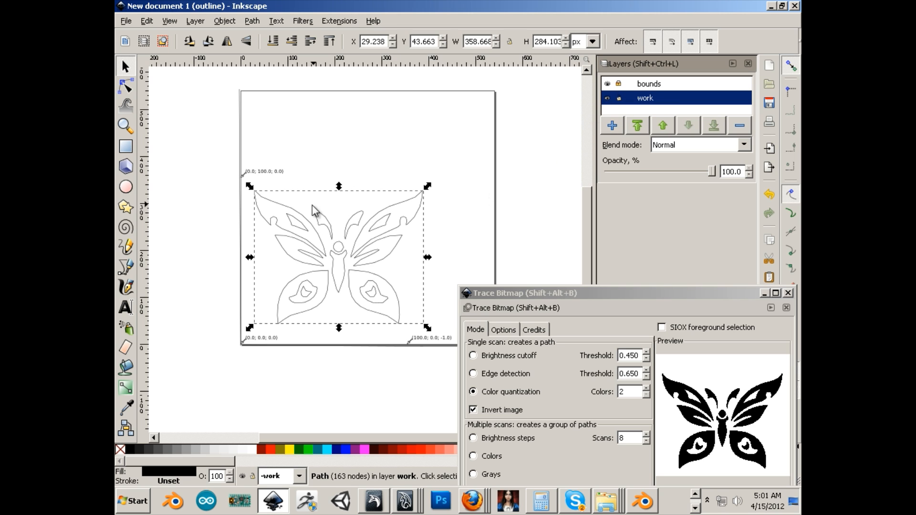
pyautogui.moveTo(329, 235)
pyautogui.mouseDown()
pyautogui.moveTo(344, 235)
pyautogui.moveTo(329, 237)
pyautogui.mouseUp()
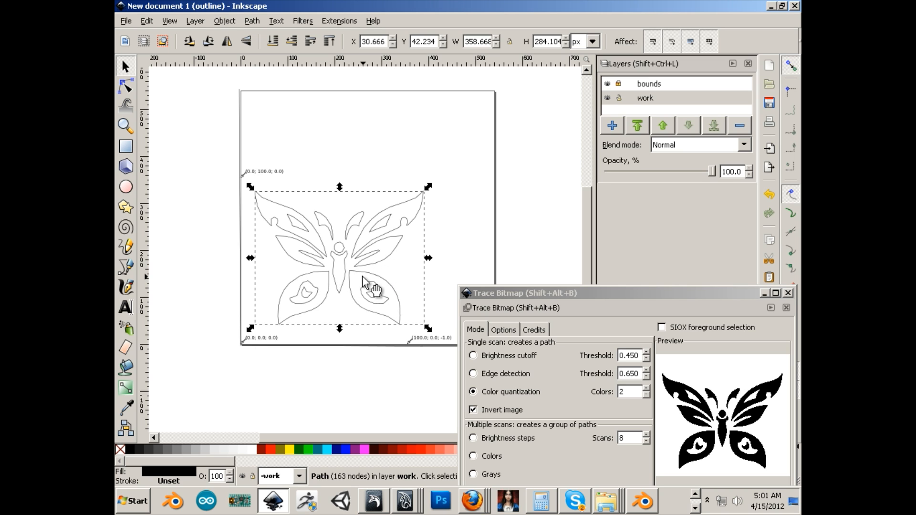
pyautogui.click(312, 225)
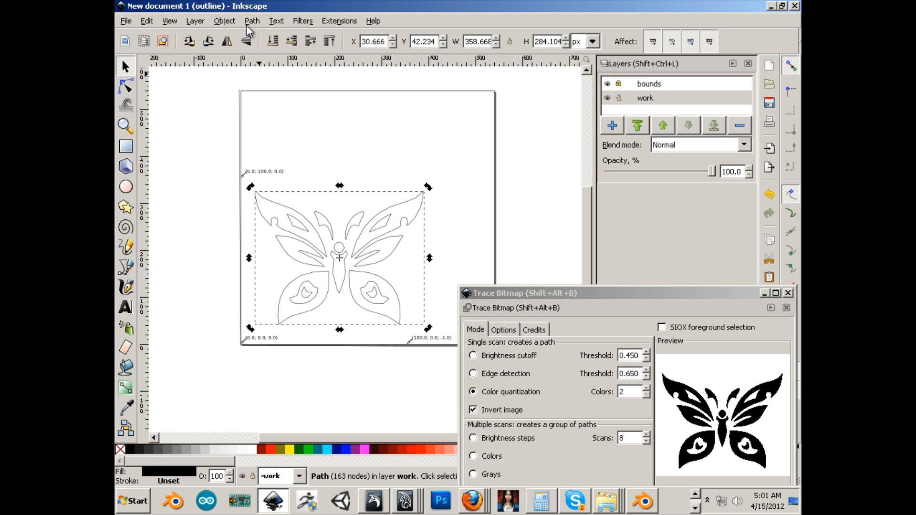
# Open Path to Gcode for the selected butterfly path and review the output file, directory and Z safe height preferences
pyautogui.click(340, 22)
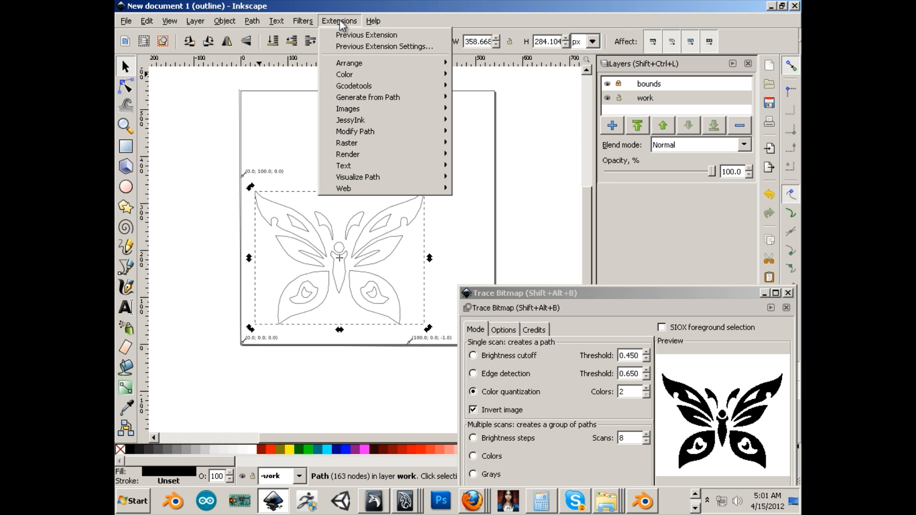
pyautogui.moveTo(357, 84)
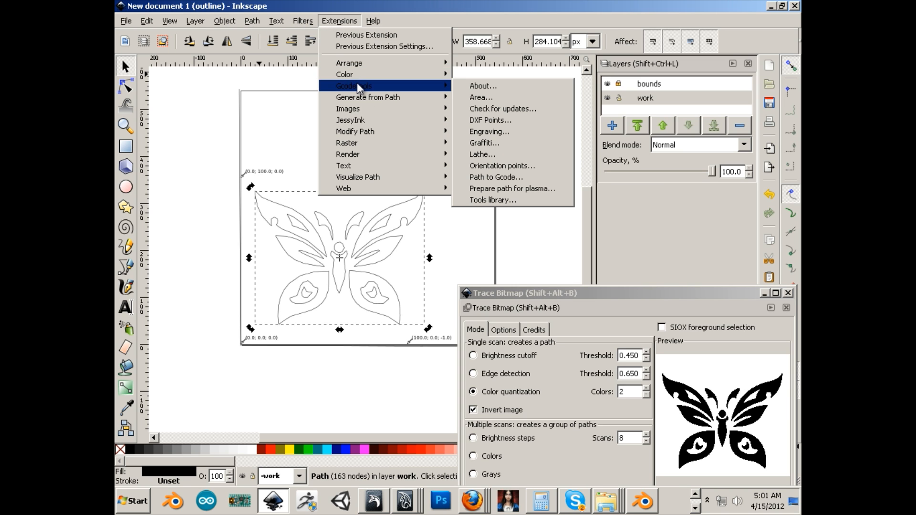
pyautogui.click(517, 179)
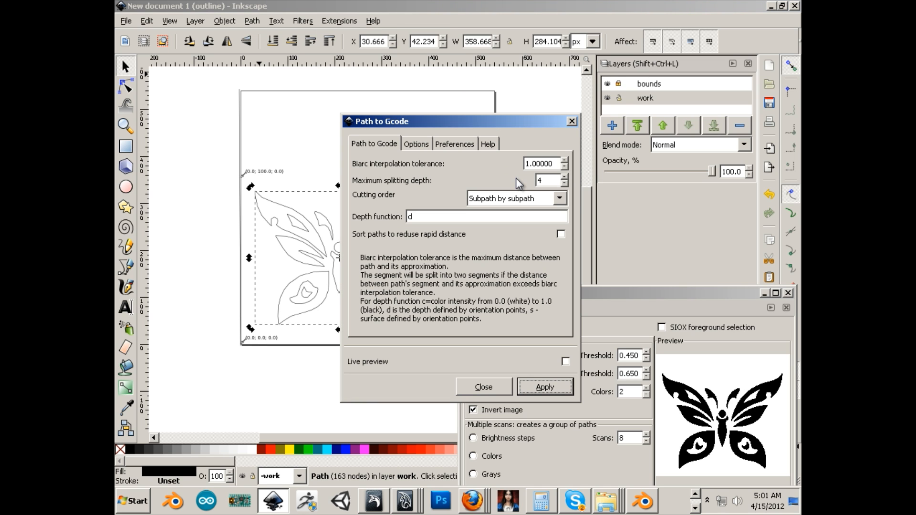
pyautogui.click(450, 144)
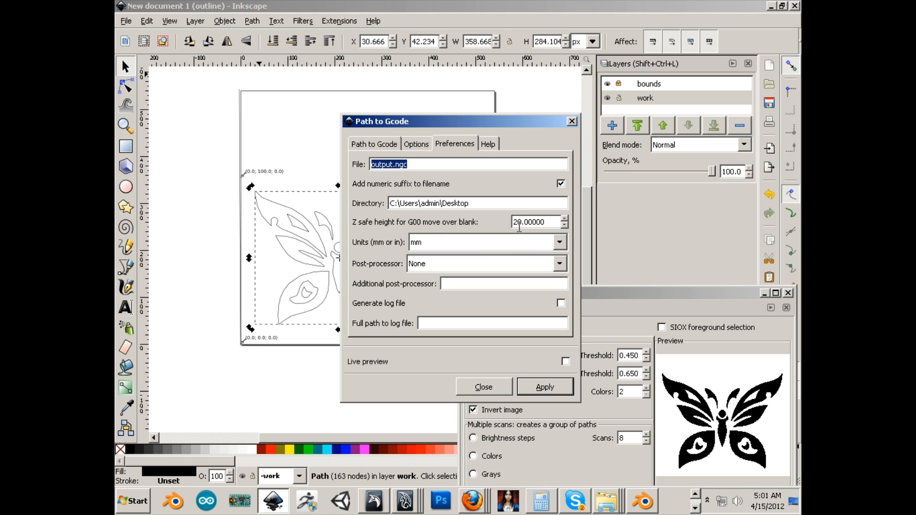
pyautogui.moveTo(549, 222); pyautogui.dragTo(507, 225)
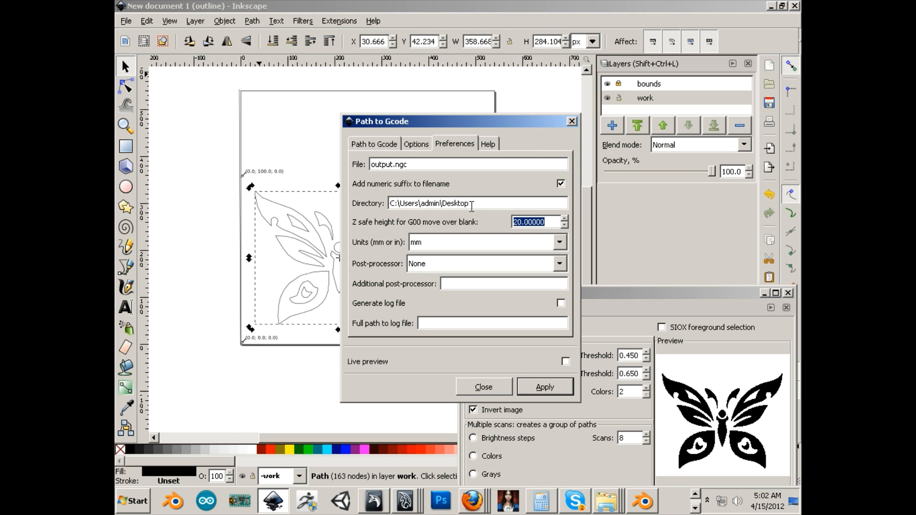
# Set the minimum arc radius to 1 in the Path to Gcode options
pyautogui.click(415, 144)
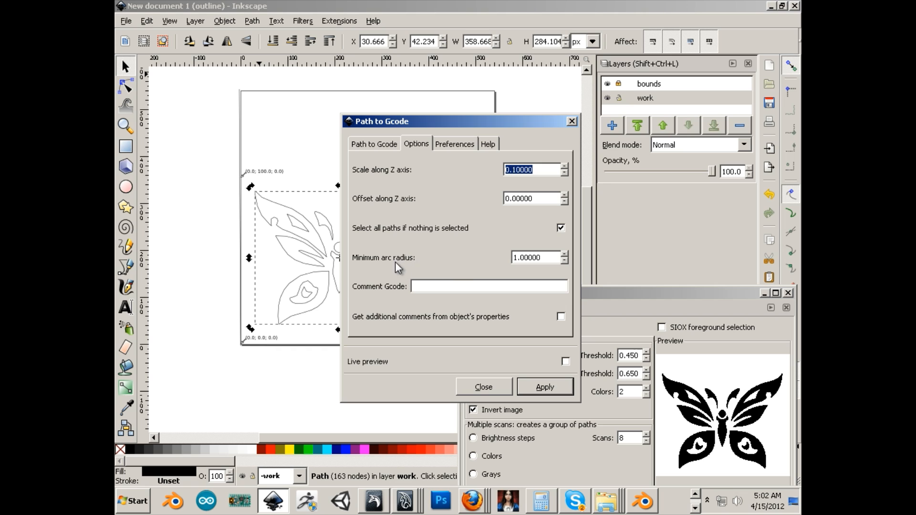
pyautogui.click(516, 258)
pyautogui.press('BackSpace')
pyautogui.write('1')
pyautogui.moveTo(541, 258); pyautogui.dragTo(506, 260)
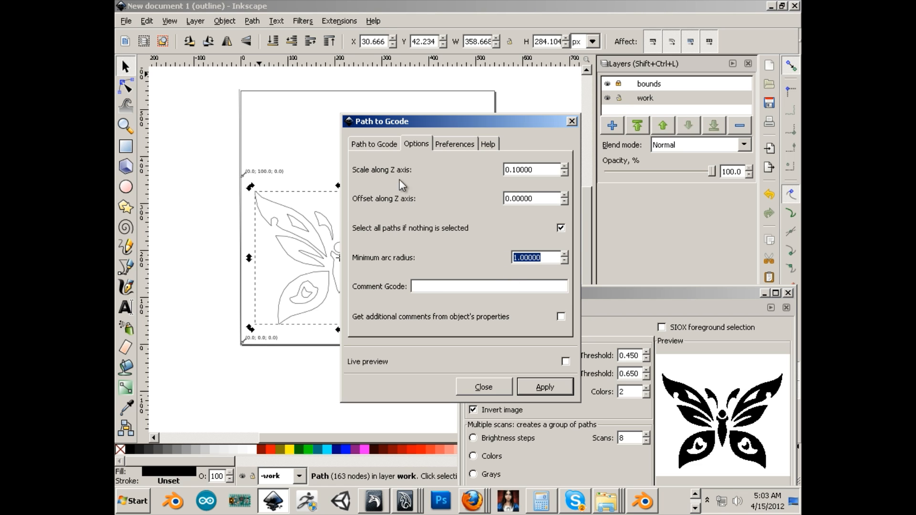
# Apply Path to Gcode to the butterfly path with Subpath by subpath cutting order and dismiss the script message
pyautogui.click(367, 148)
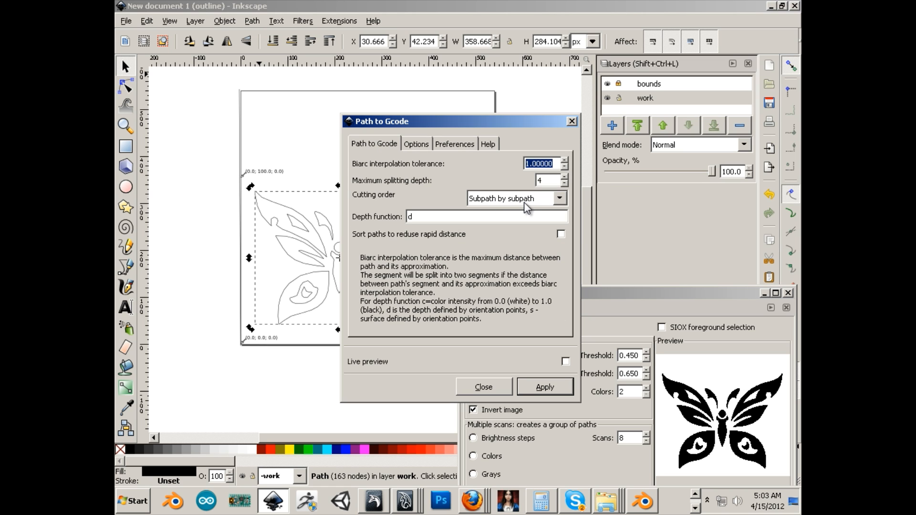
pyautogui.click(302, 255)
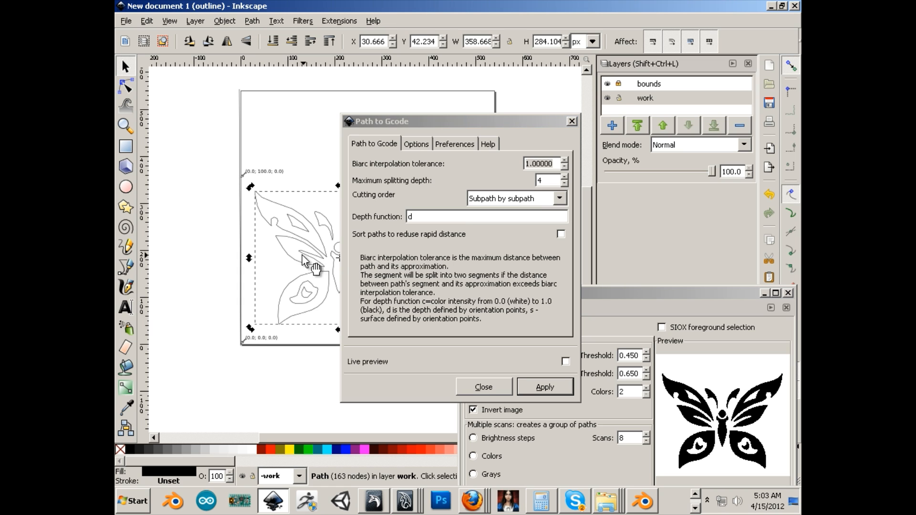
pyautogui.click(540, 386)
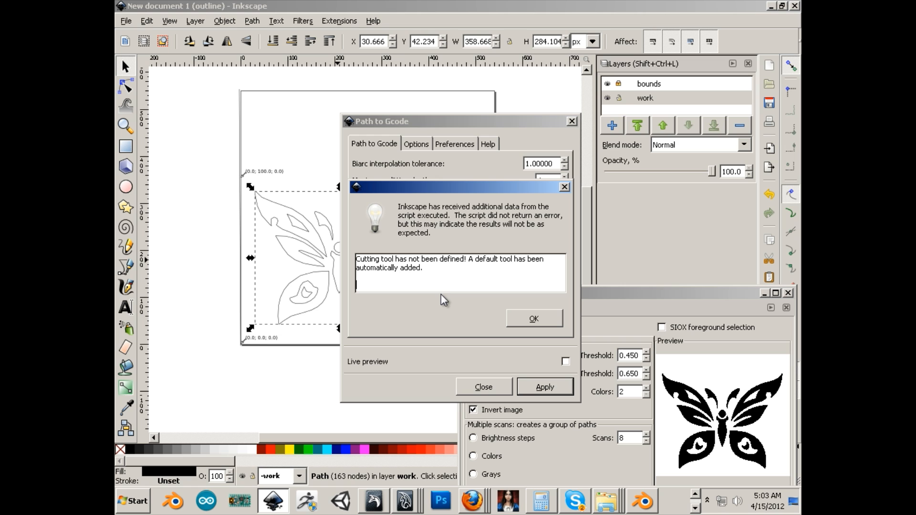
pyautogui.click(527, 319)
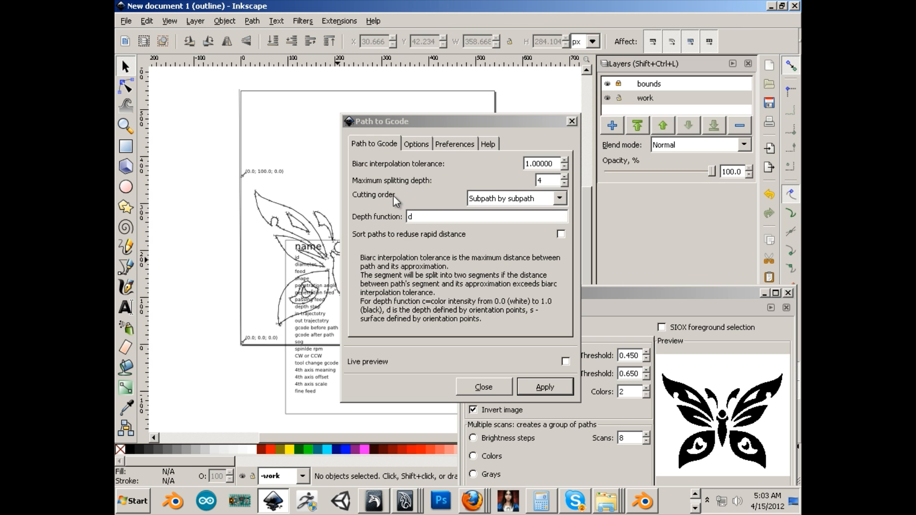
# Move the Path to Gcode dialog off the drawing and toggle the bounds layer's visibility to inspect the generated toolpath
pyautogui.moveTo(427, 124); pyautogui.dragTo(656, 231)
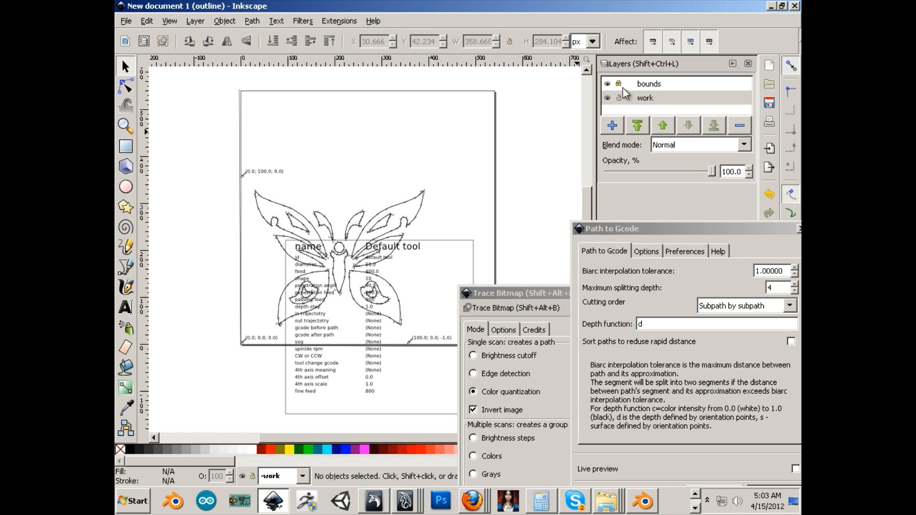
pyautogui.click(607, 84)
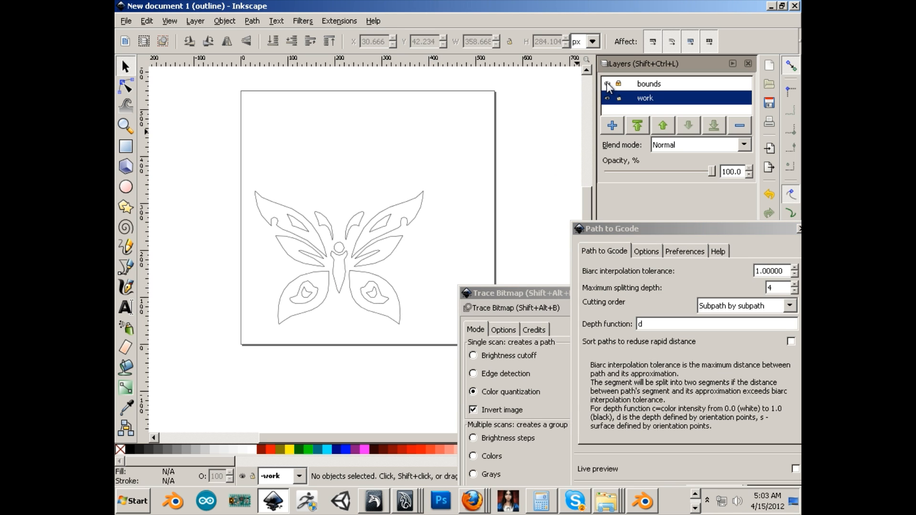
pyautogui.click(606, 83)
pyautogui.click(607, 83)
pyautogui.click(606, 83)
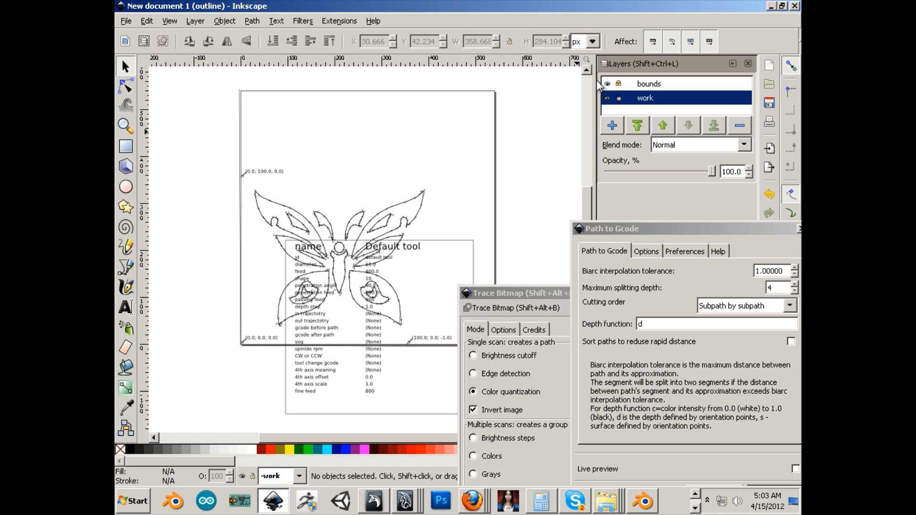
# Switch to the Windows Explorer window showing C:\Users\admin\Desktop and refresh its file list
pyautogui.rightClick(605, 499)
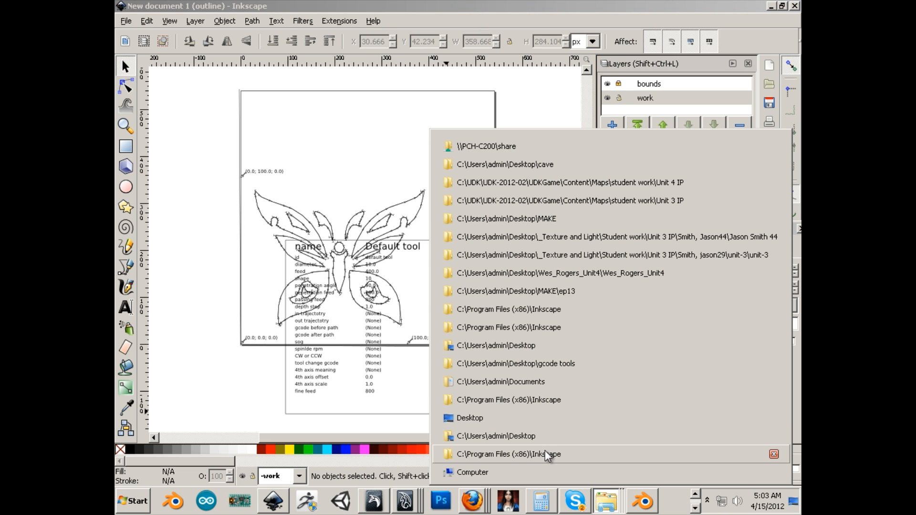
pyautogui.click(499, 436)
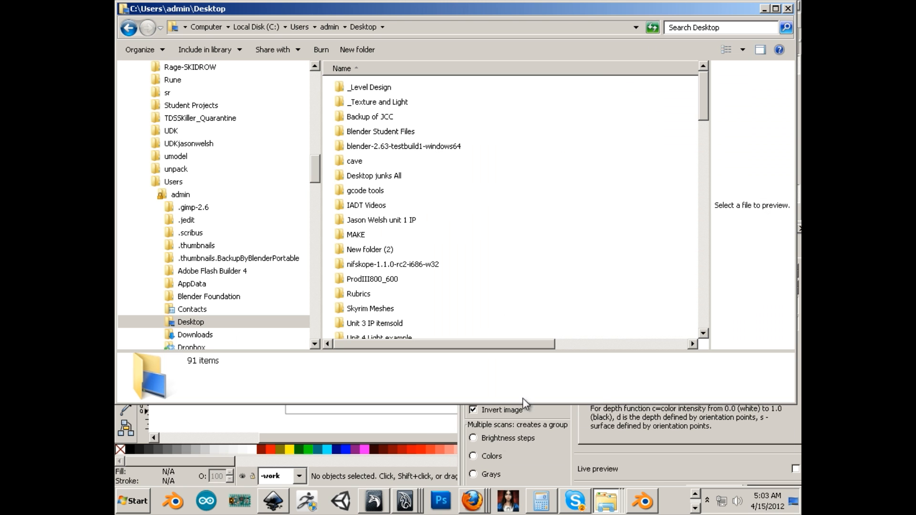
pyautogui.rightClick(488, 255)
pyautogui.click(474, 294)
# Find the newest G-code file, output_0021.ngc, on the Desktop and open it in jEdit
pyautogui.moveTo(705, 105); pyautogui.dragTo(696, 282)
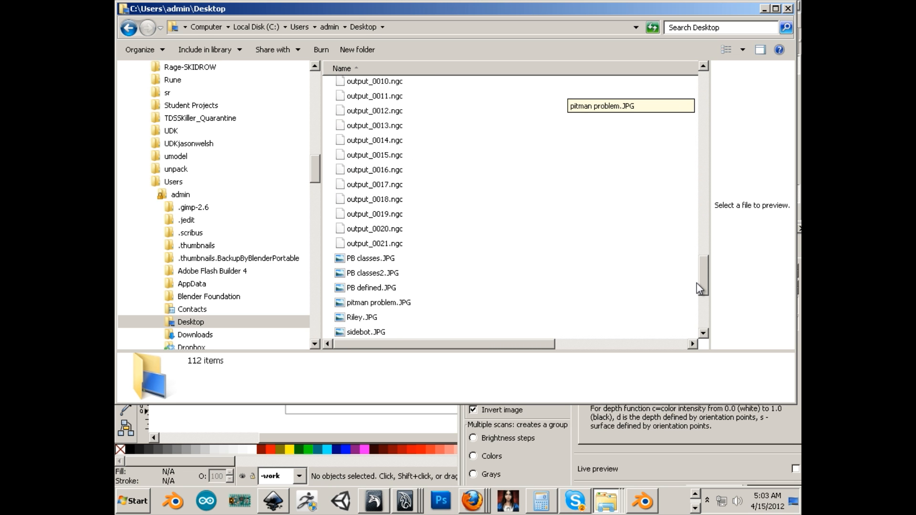
pyautogui.click(391, 243)
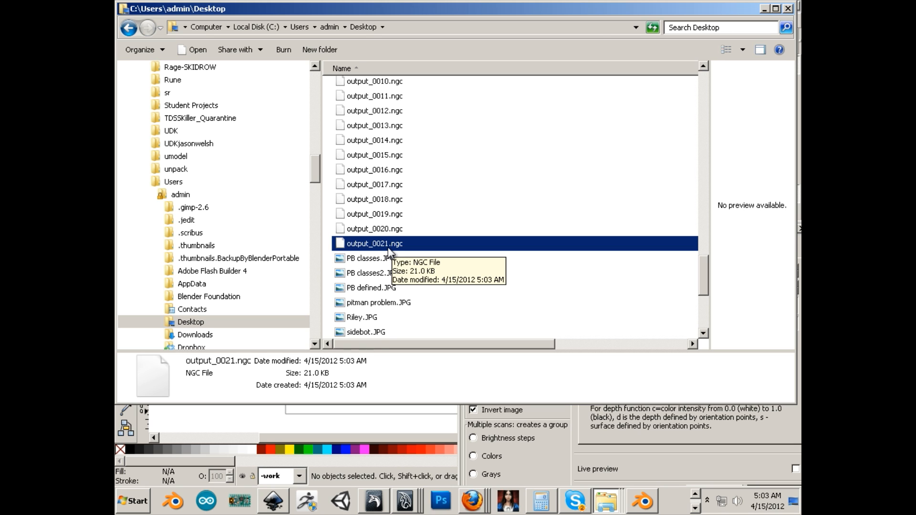
pyautogui.rightClick(388, 251)
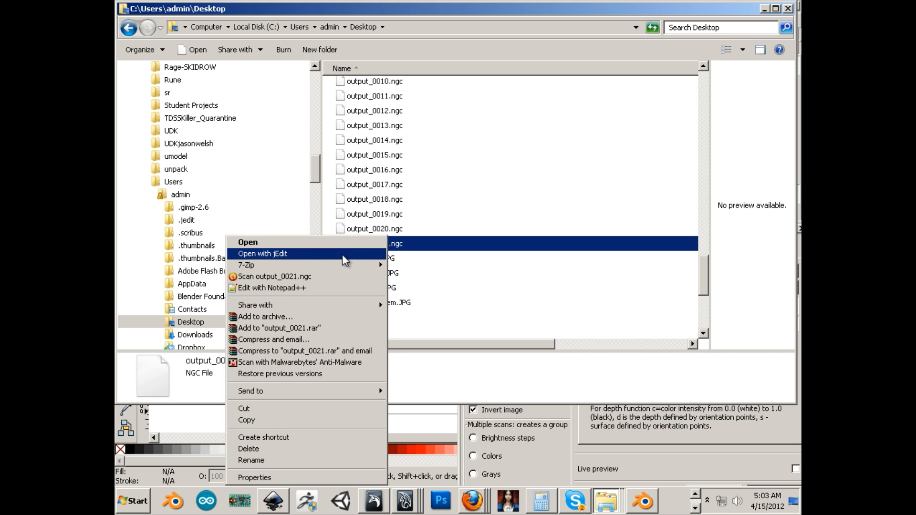
pyautogui.click(280, 254)
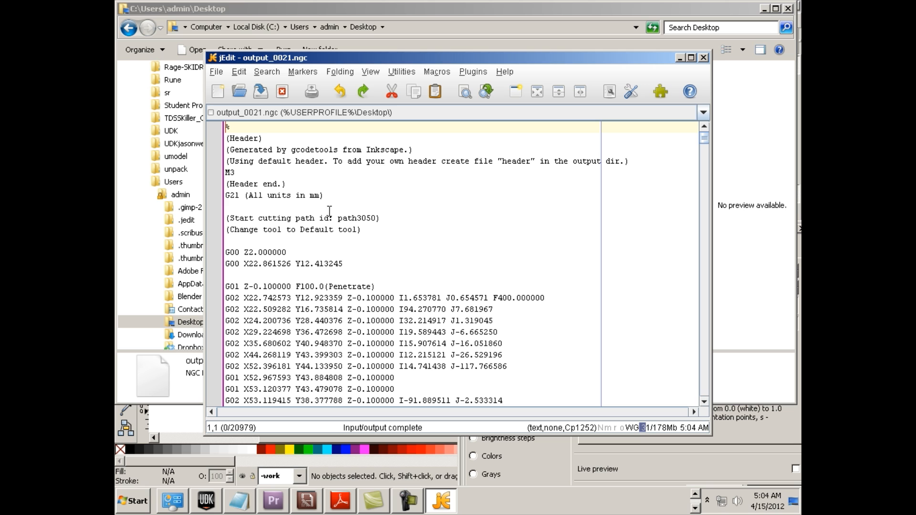
# Delete the header block from the opening % through "(Header end.)" in output_0021.ngc and save the file
pyautogui.click(295, 184)
pyautogui.moveTo(295, 183); pyautogui.dragTo(203, 122)
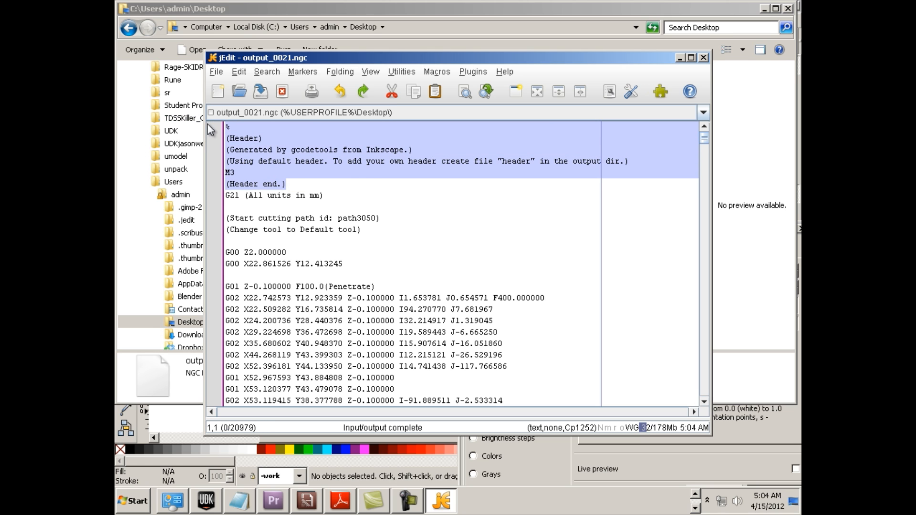
pyautogui.press('Delete')
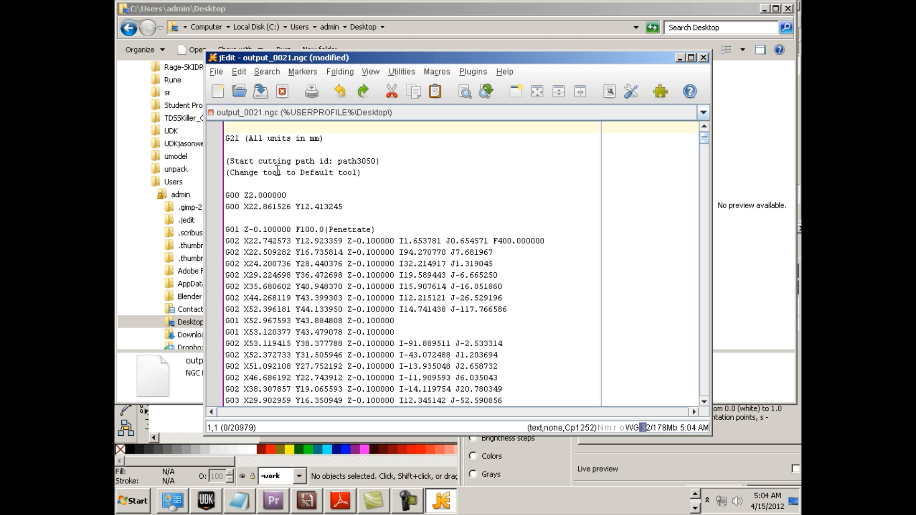
pyautogui.click(216, 72)
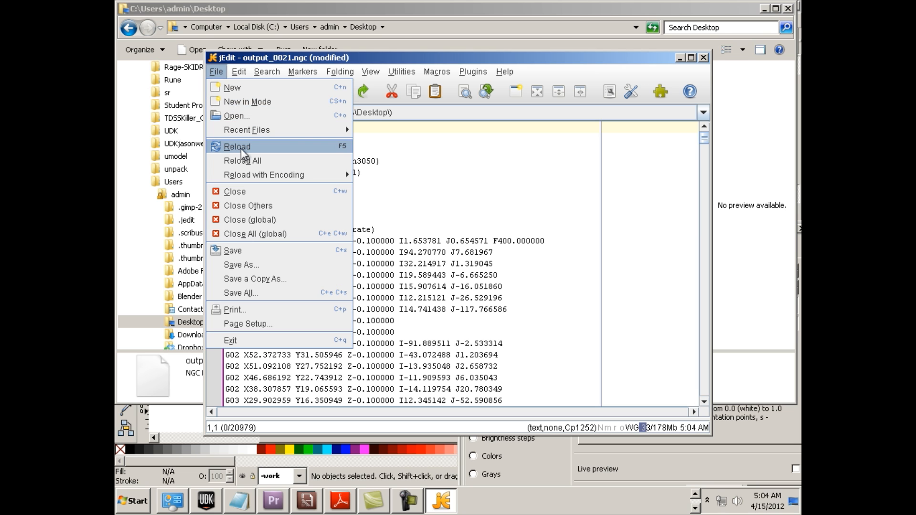
pyautogui.click(272, 257)
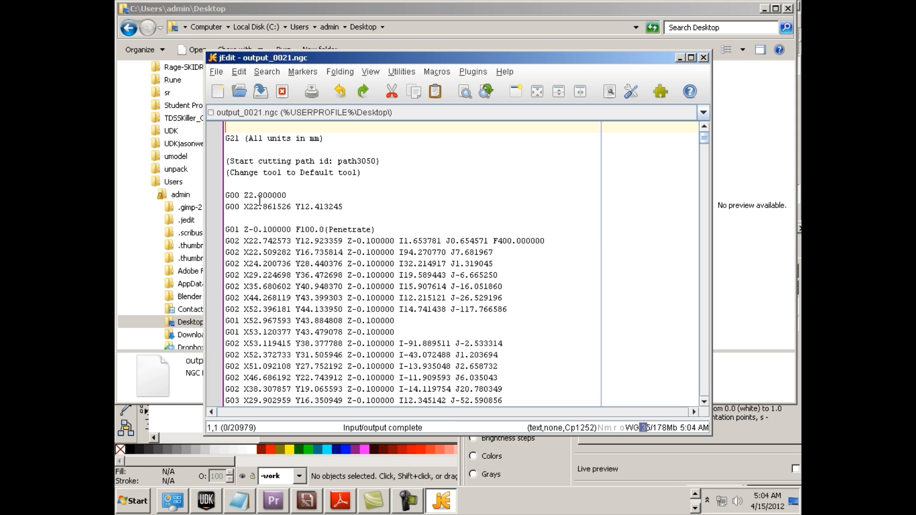
# Examine the Z safe height move, the first X/Y positioning move and the penetration depth in the G-code
pyautogui.moveTo(286, 196); pyautogui.dragTo(249, 195)
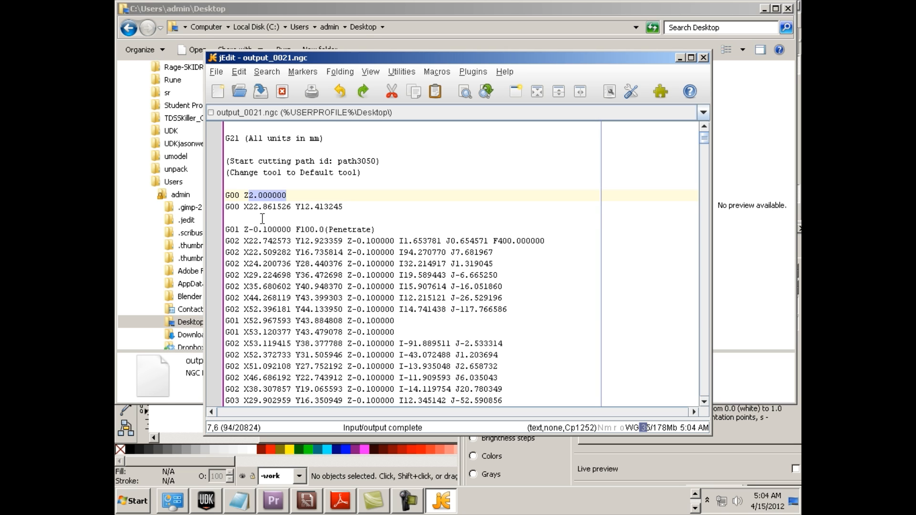
pyautogui.click(230, 195)
pyautogui.moveTo(226, 195); pyautogui.dragTo(289, 196)
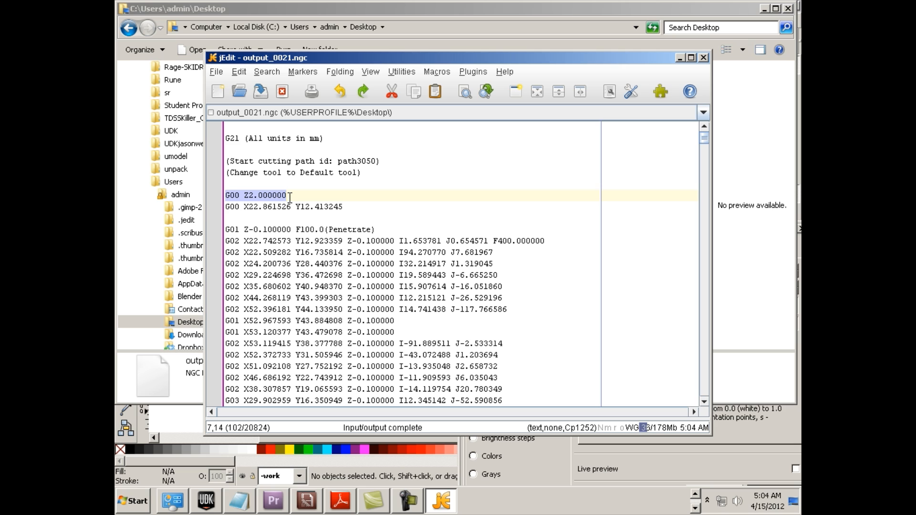
pyautogui.moveTo(242, 209); pyautogui.dragTo(349, 206)
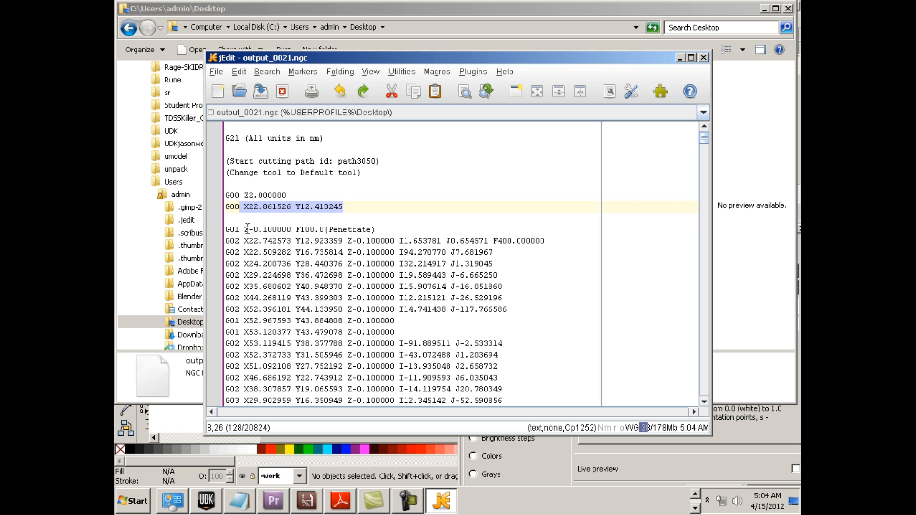
pyautogui.moveTo(244, 230); pyautogui.dragTo(291, 230)
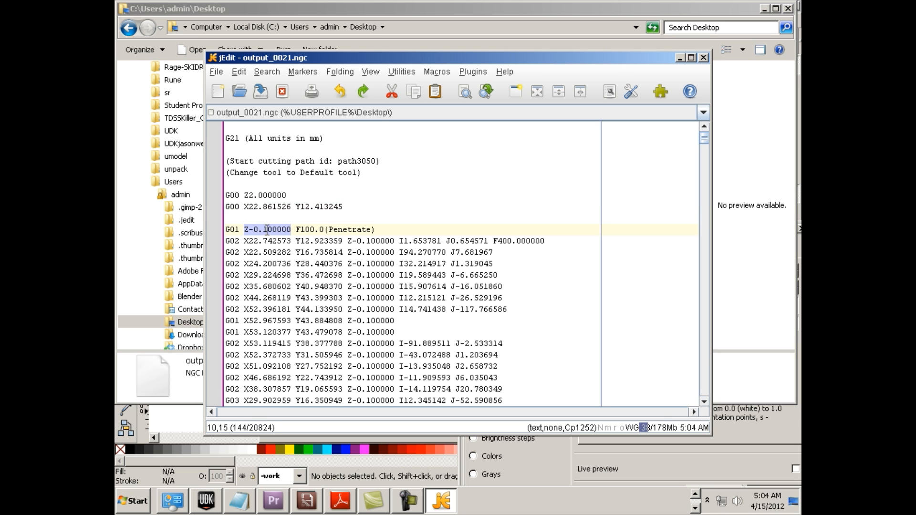
pyautogui.click(245, 195)
pyautogui.moveTo(244, 196); pyautogui.dragTo(288, 196)
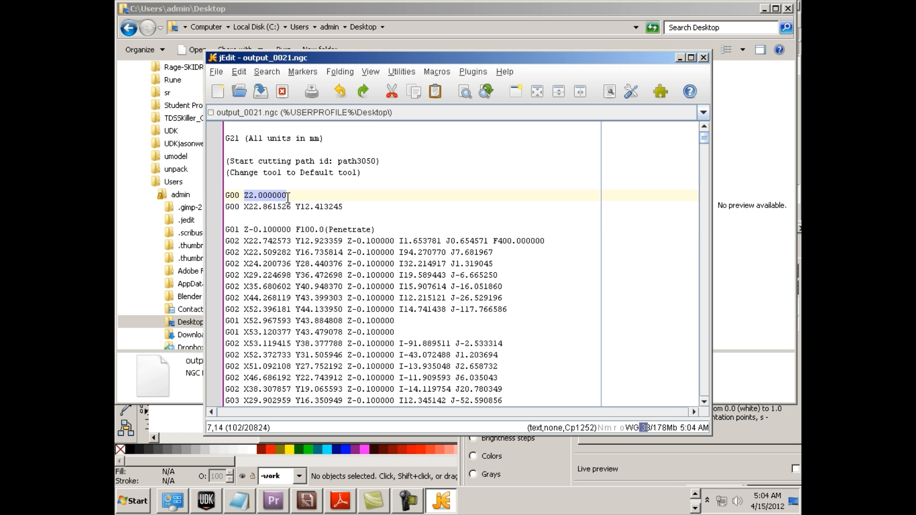
pyautogui.moveTo(290, 227); pyautogui.dragTo(246, 225)
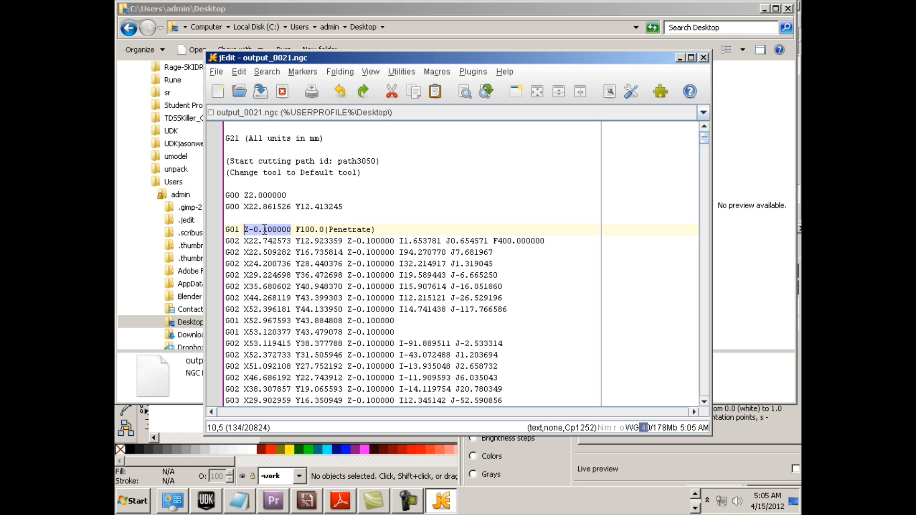
# Look through the first path's cutting moves and save output_0021.ngc again
pyautogui.scroll(-1, 281, 241)
pyautogui.scroll(-4, 282, 241)
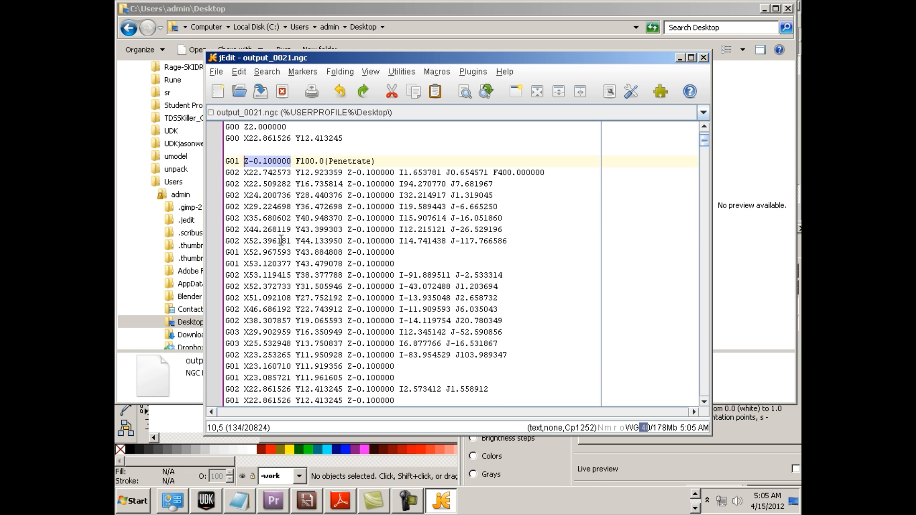
pyautogui.scroll(5, 280, 234)
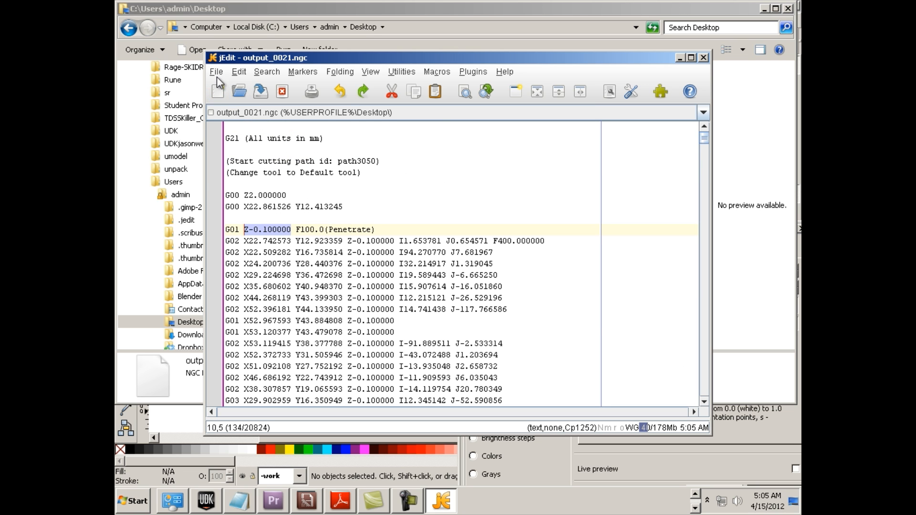
pyautogui.click(216, 74)
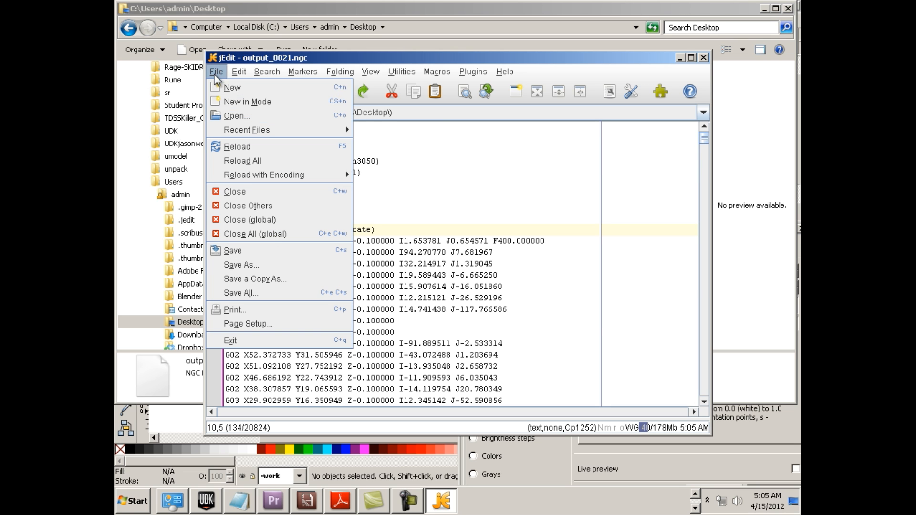
pyautogui.click(268, 250)
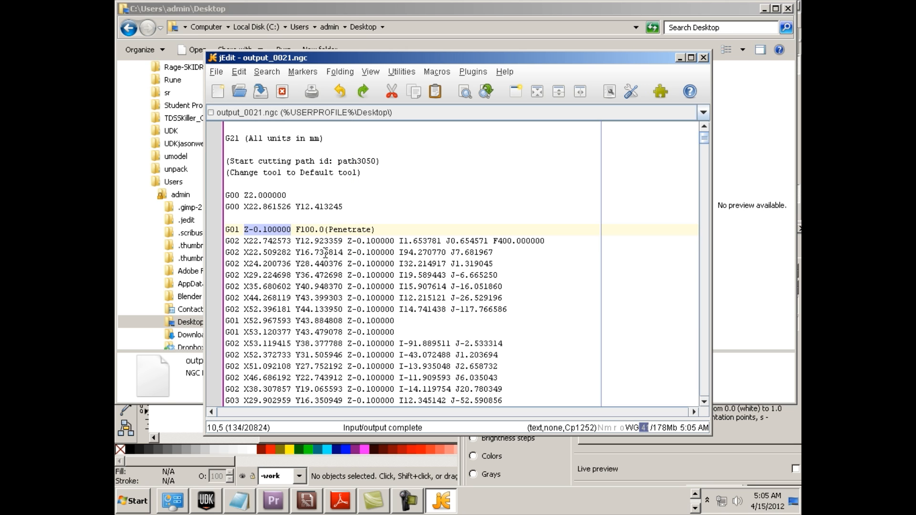